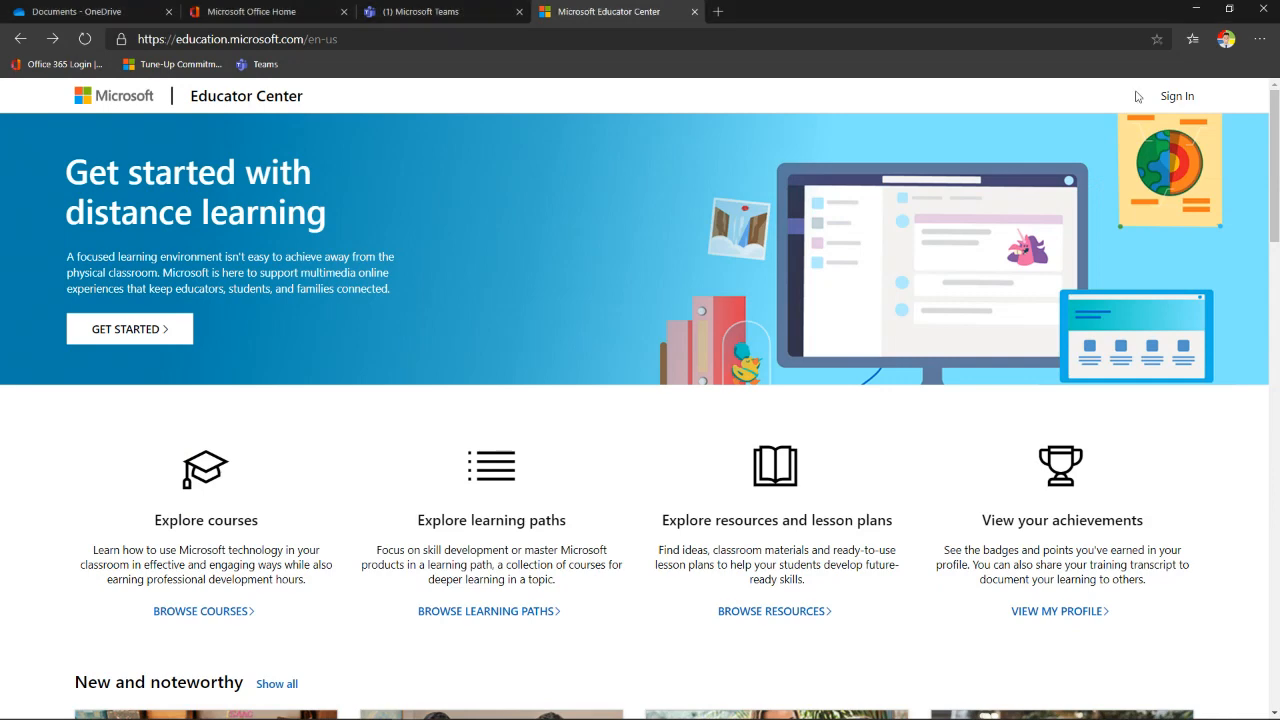
- Switch to the Microsoft Office Home browser tab at office.com
click(273, 14)
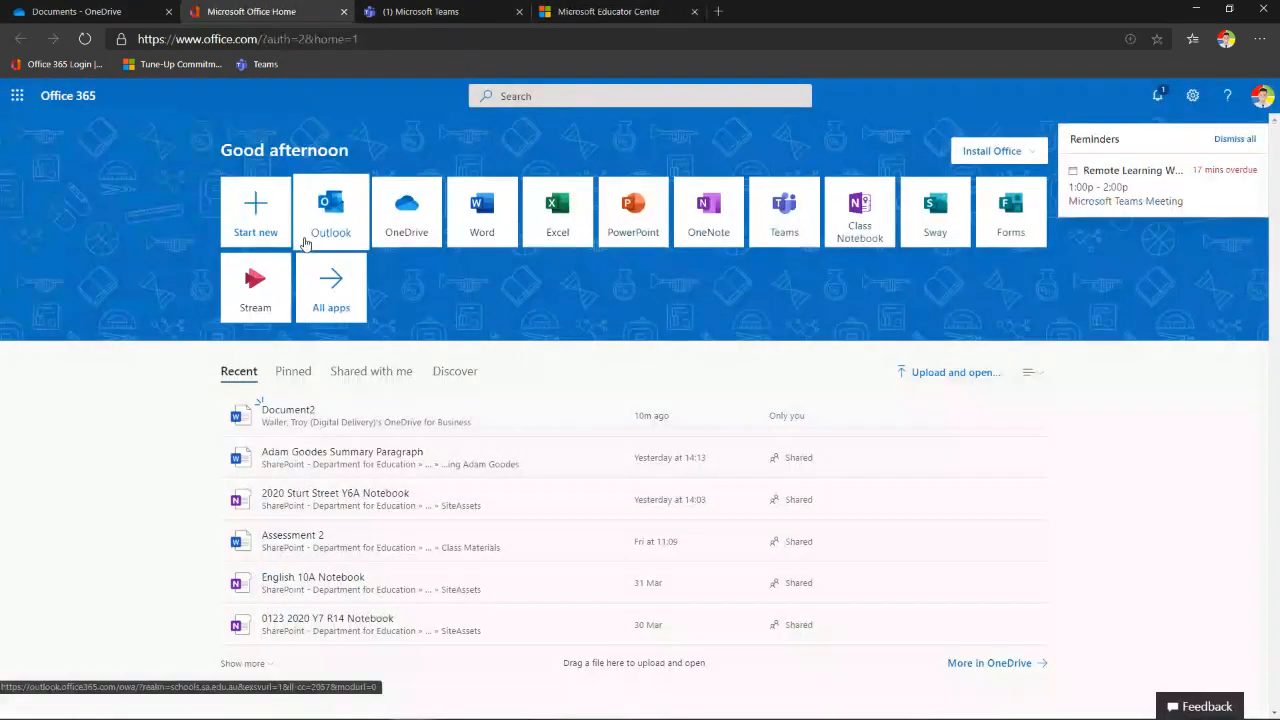
- Dismiss all overdue meeting reminders and open the account Settings panel
click(1236, 139)
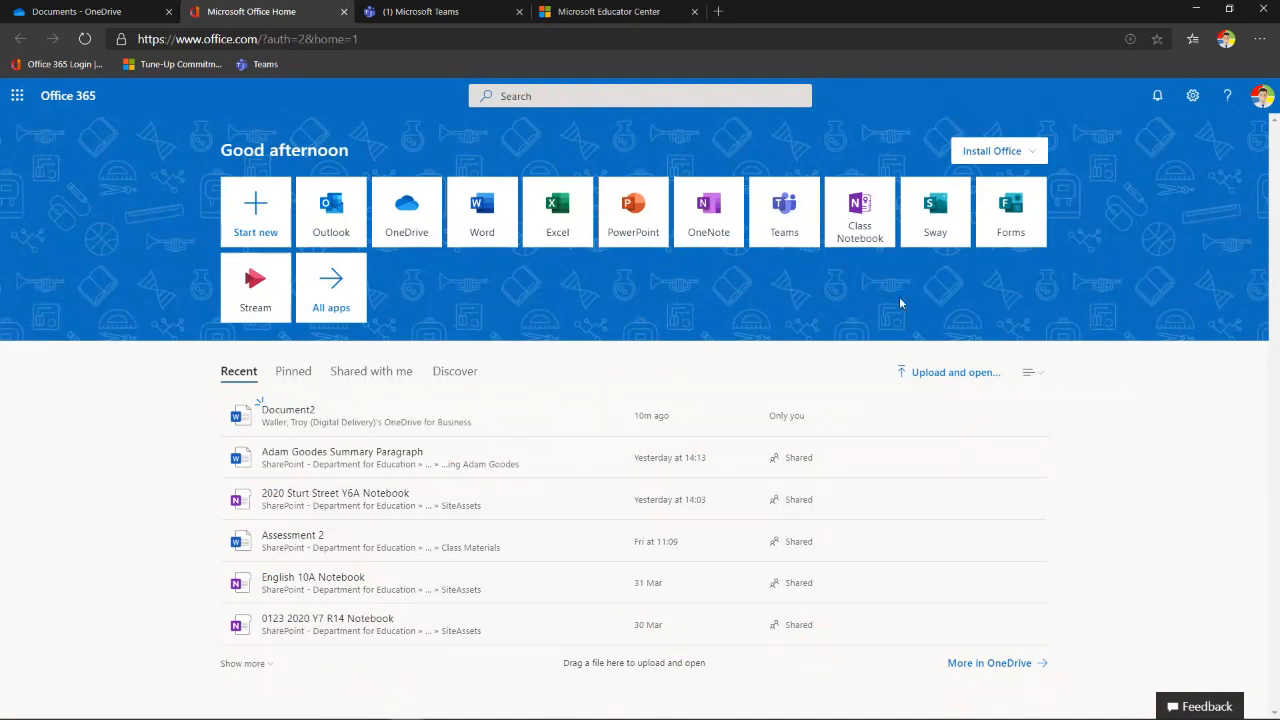
click(1193, 98)
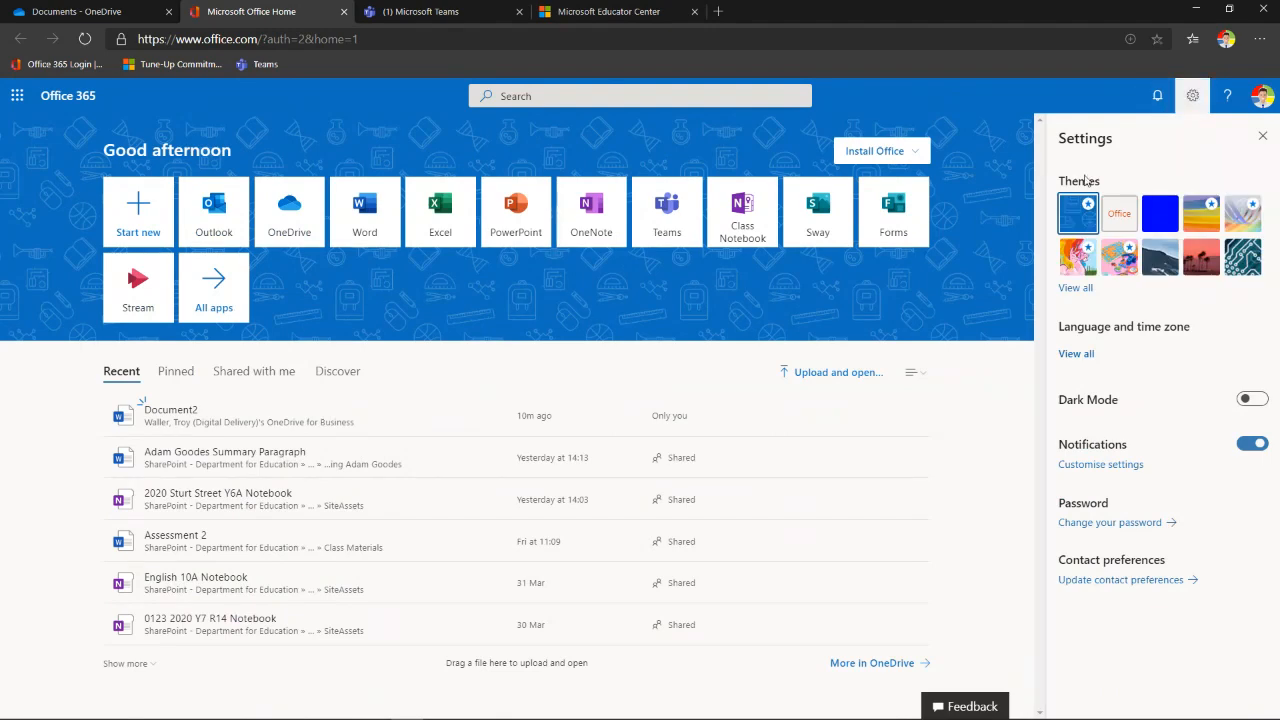
- Preview several home page themes and apply the grey rainbow-ribbon theme
click(1075, 290)
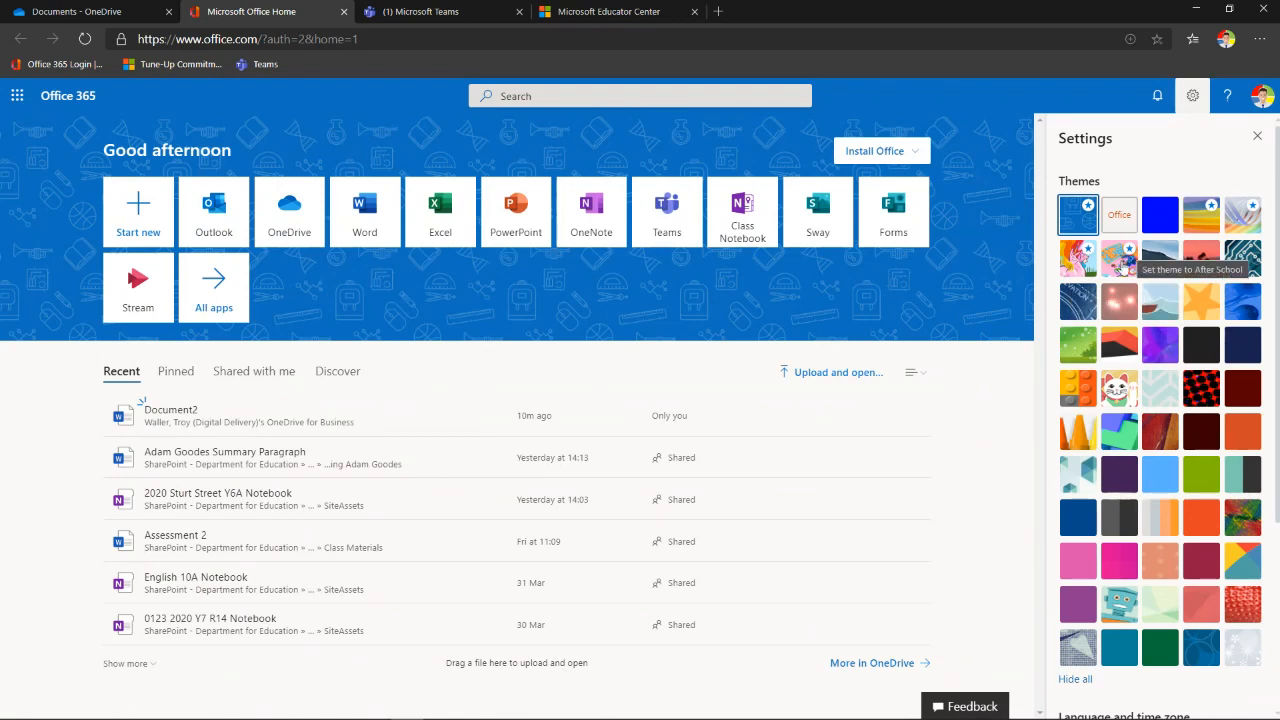
click(1121, 262)
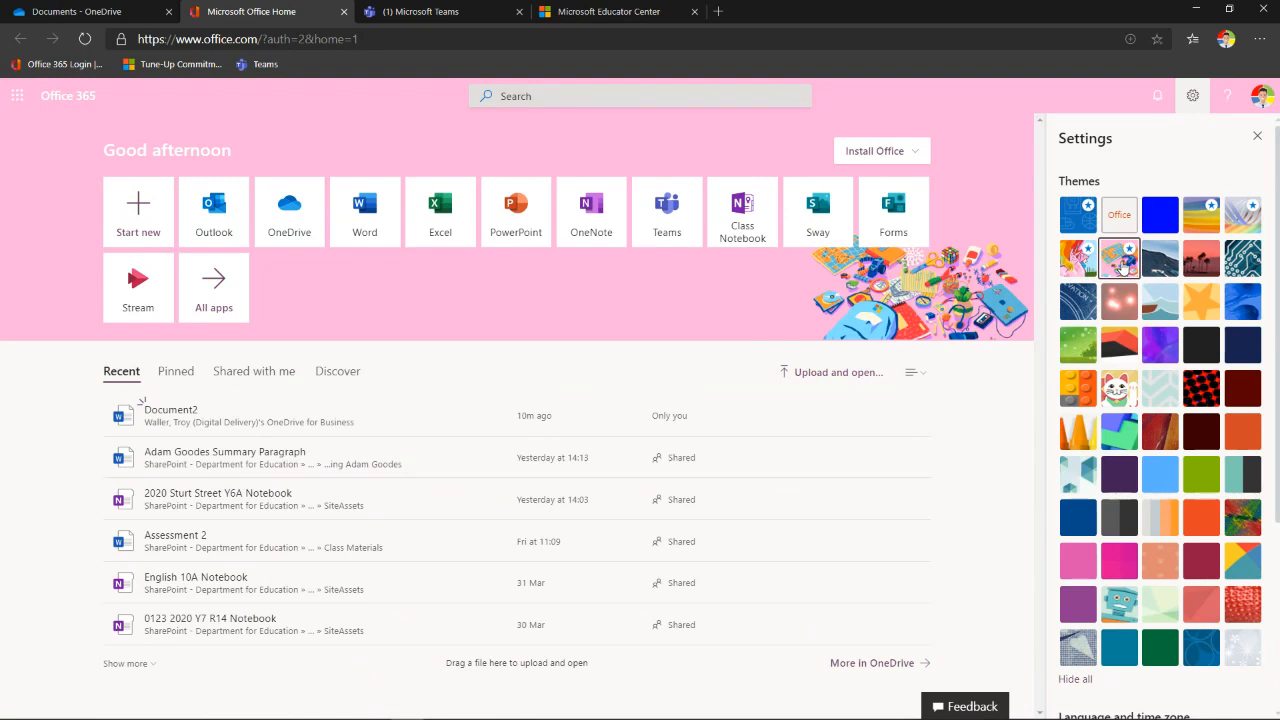
click(1076, 313)
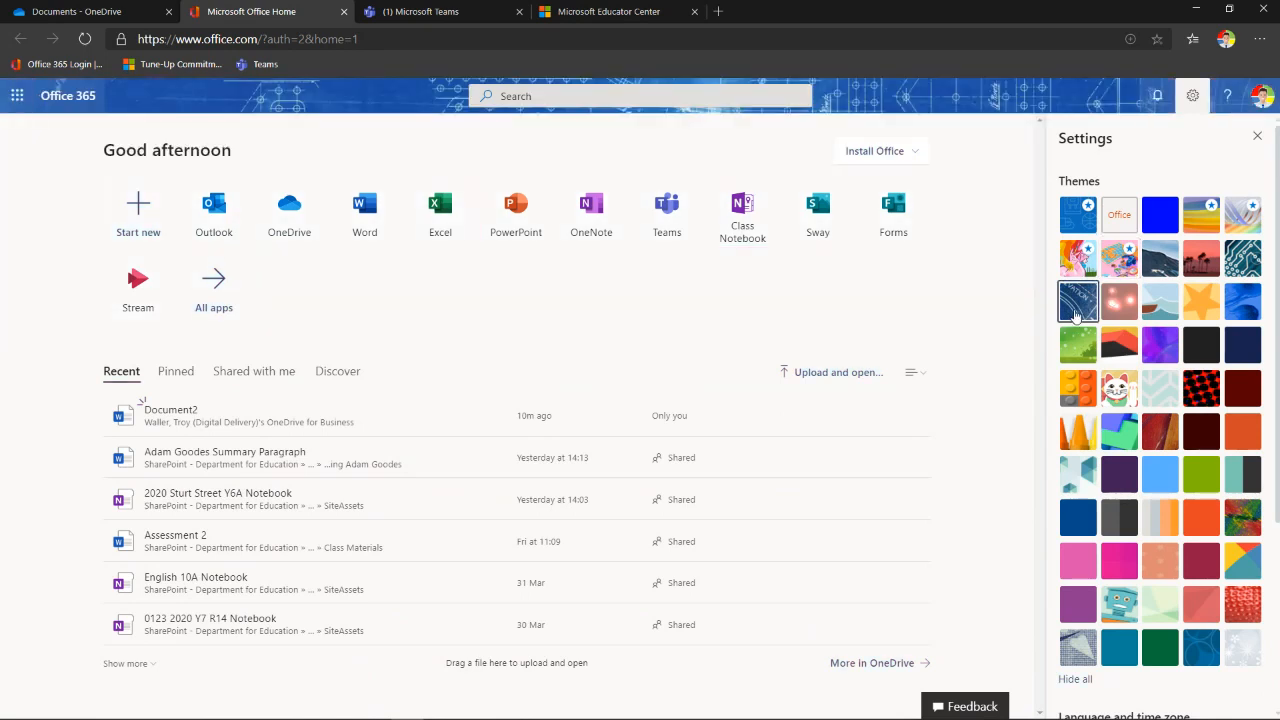
click(1201, 390)
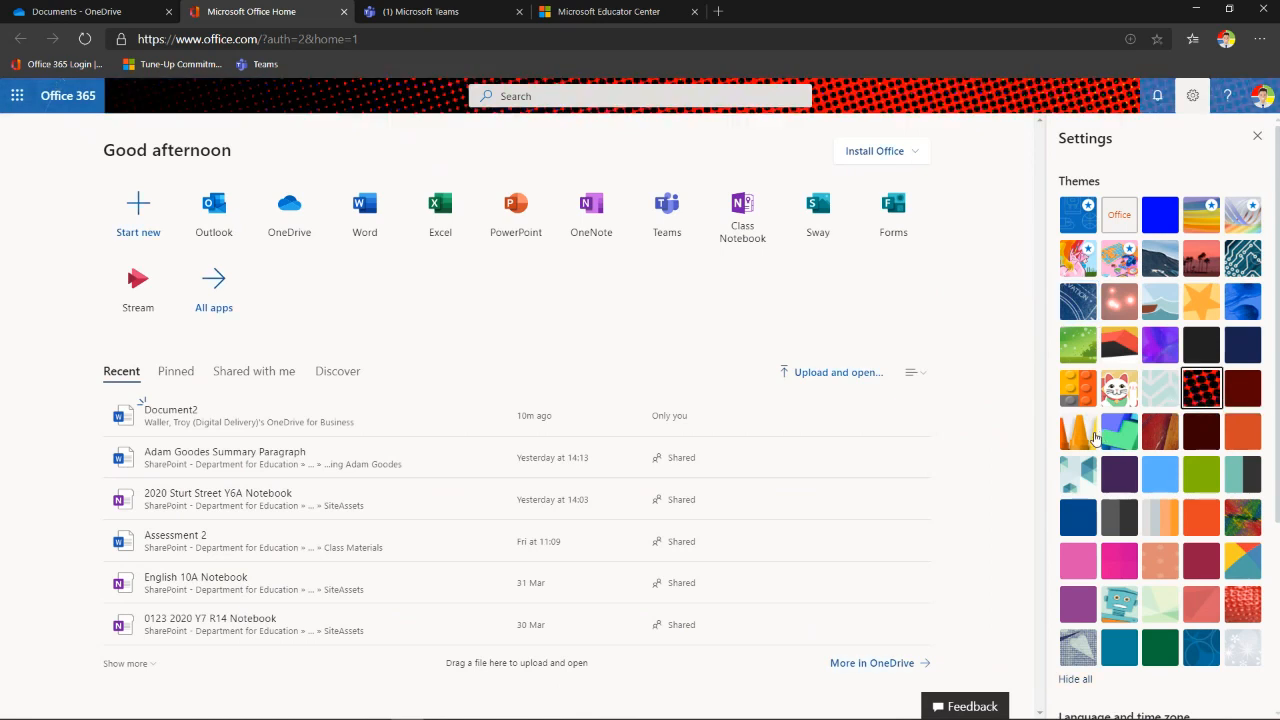
click(1078, 436)
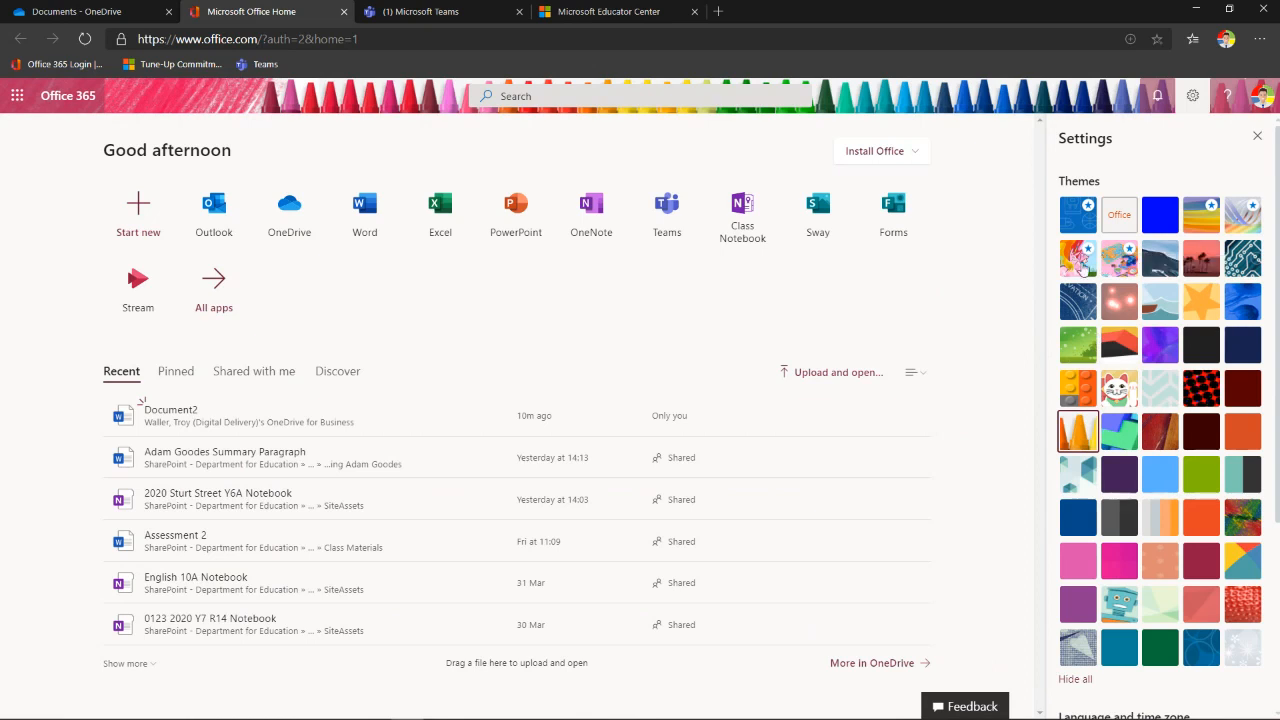
click(1080, 267)
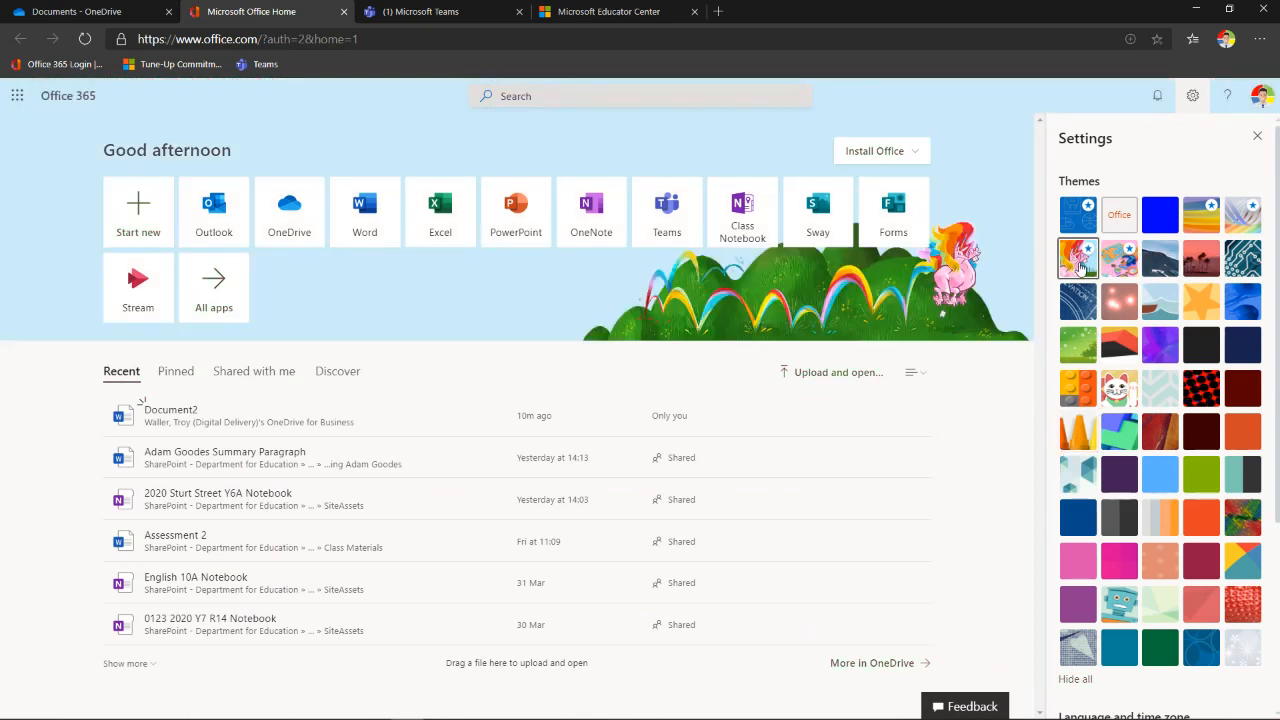
click(1238, 218)
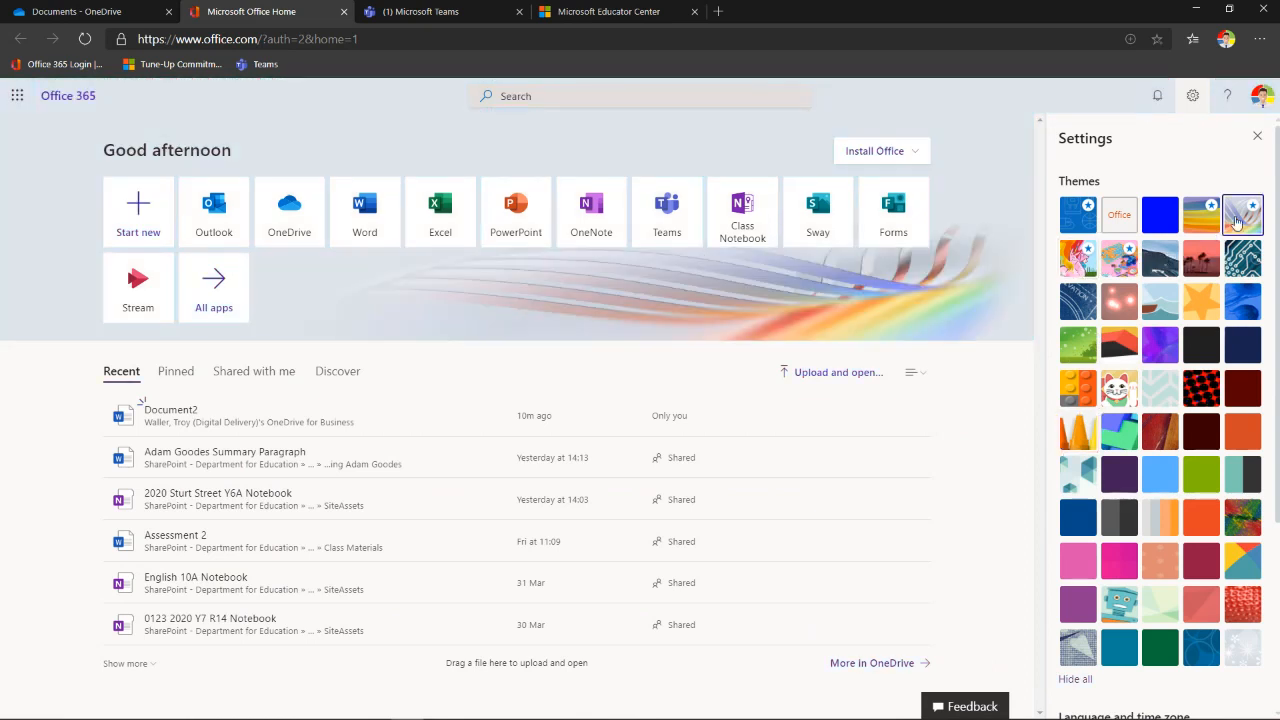
- Try dark mode, switch it back off, and close Settings
scroll(1166, 350, down, 5)
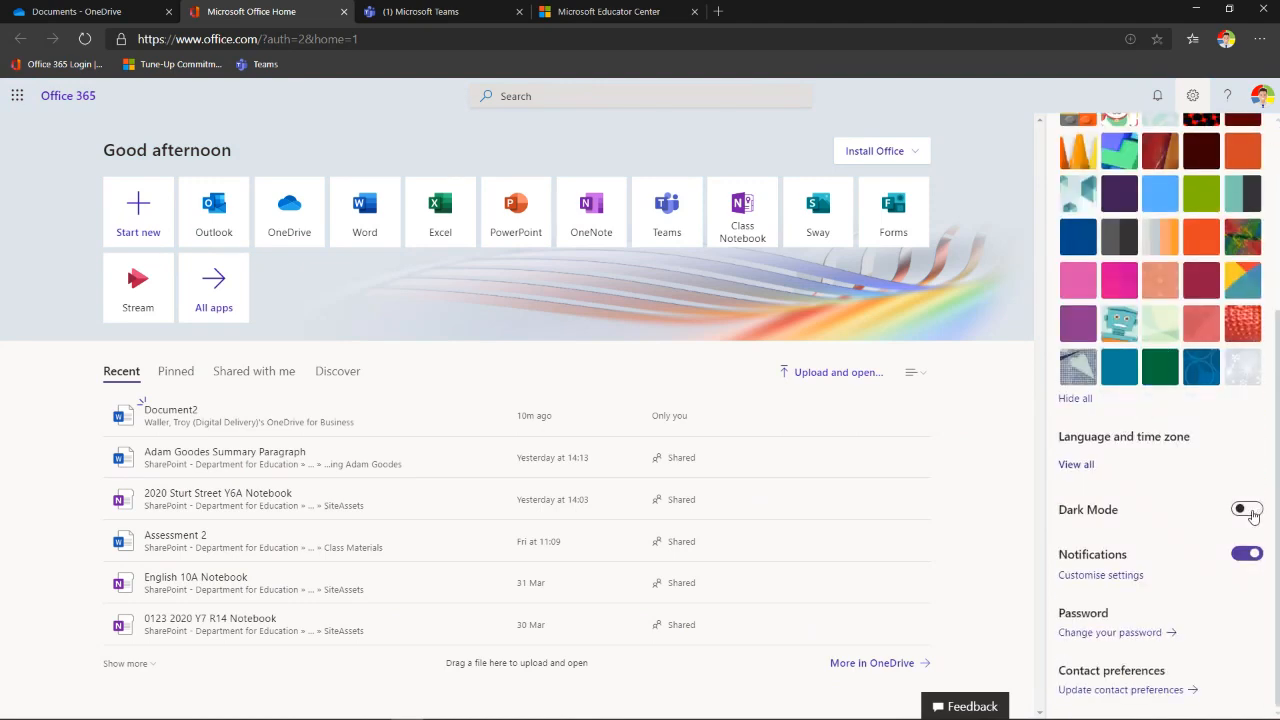
click(1250, 511)
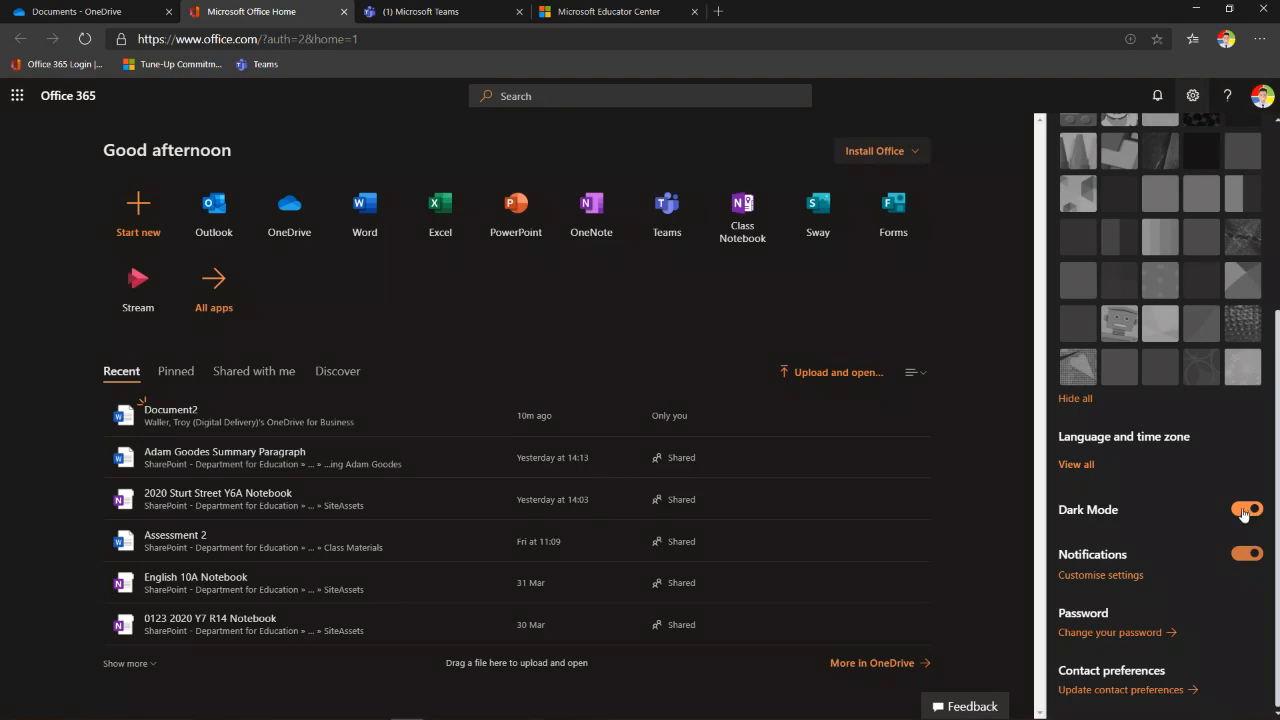
click(1244, 511)
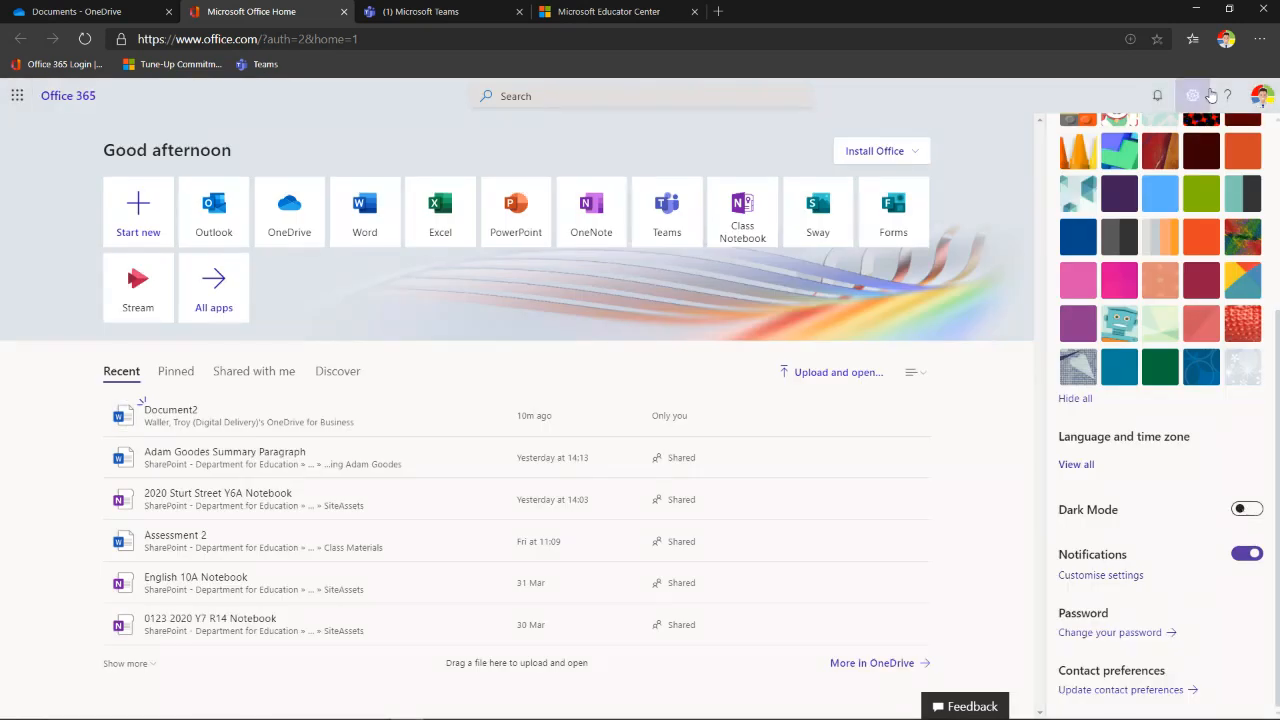
click(1210, 95)
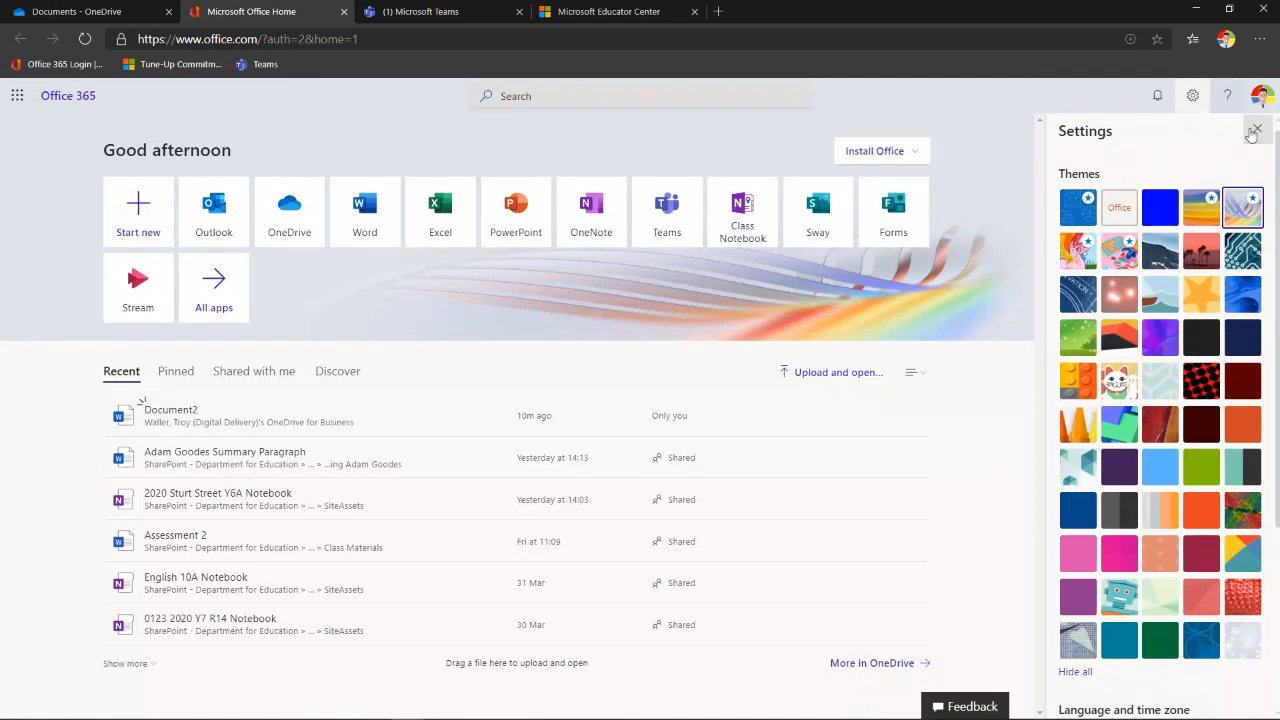
click(1255, 130)
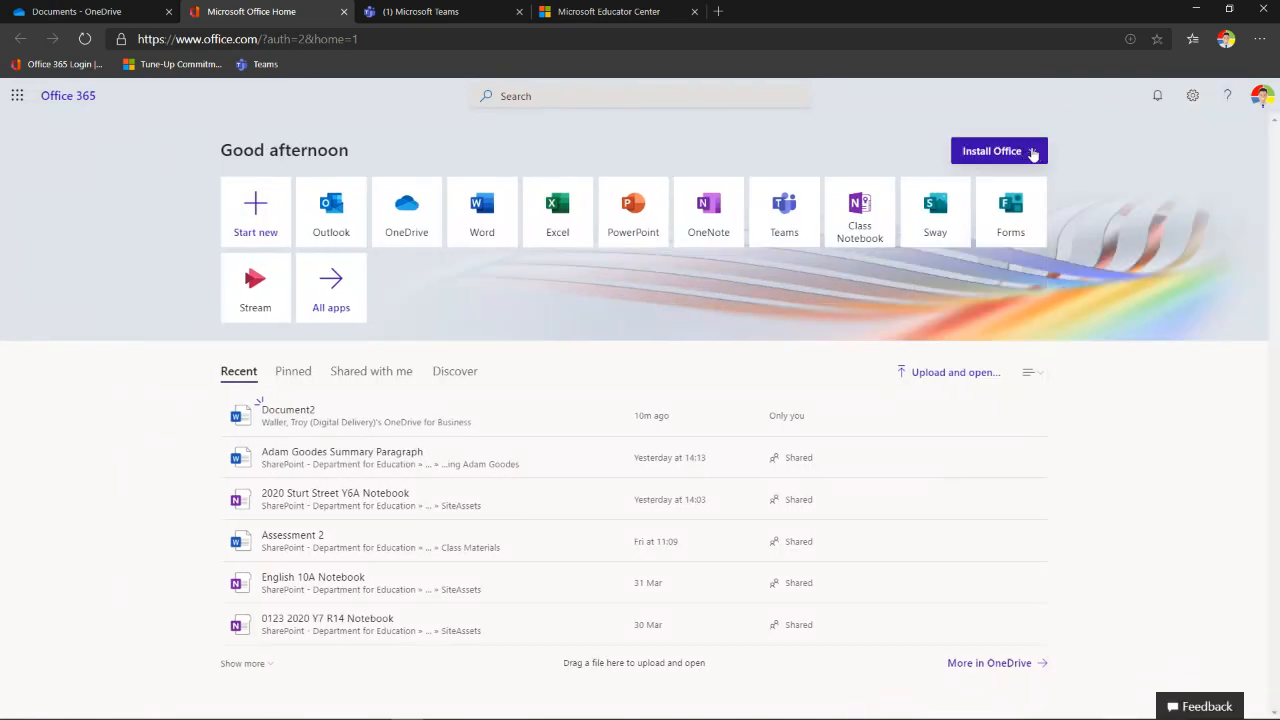
click(1032, 153)
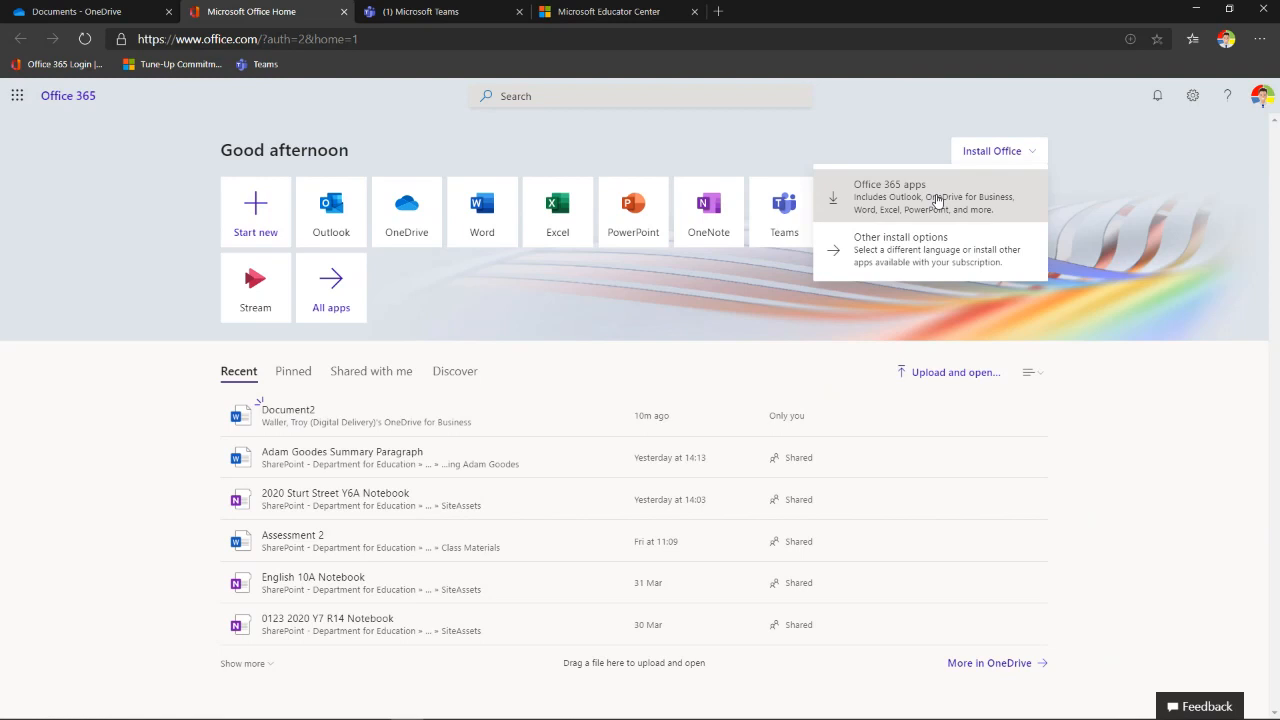
click(83, 153)
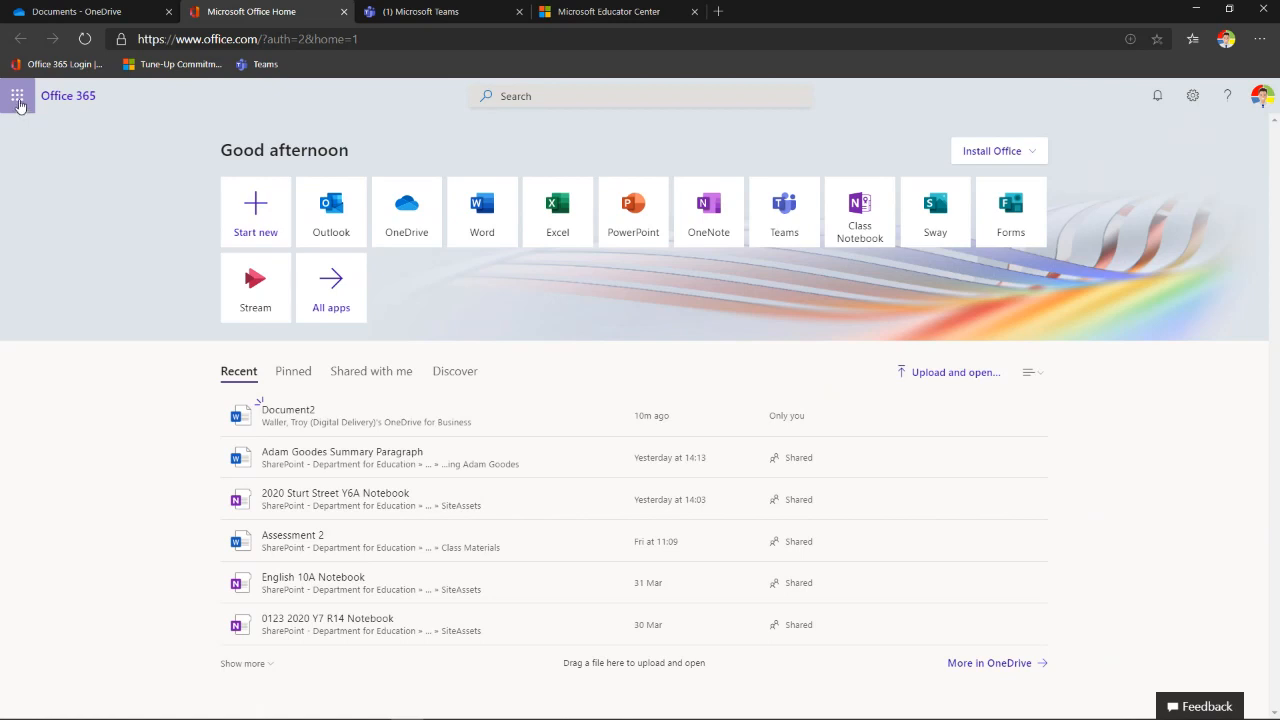
click(18, 100)
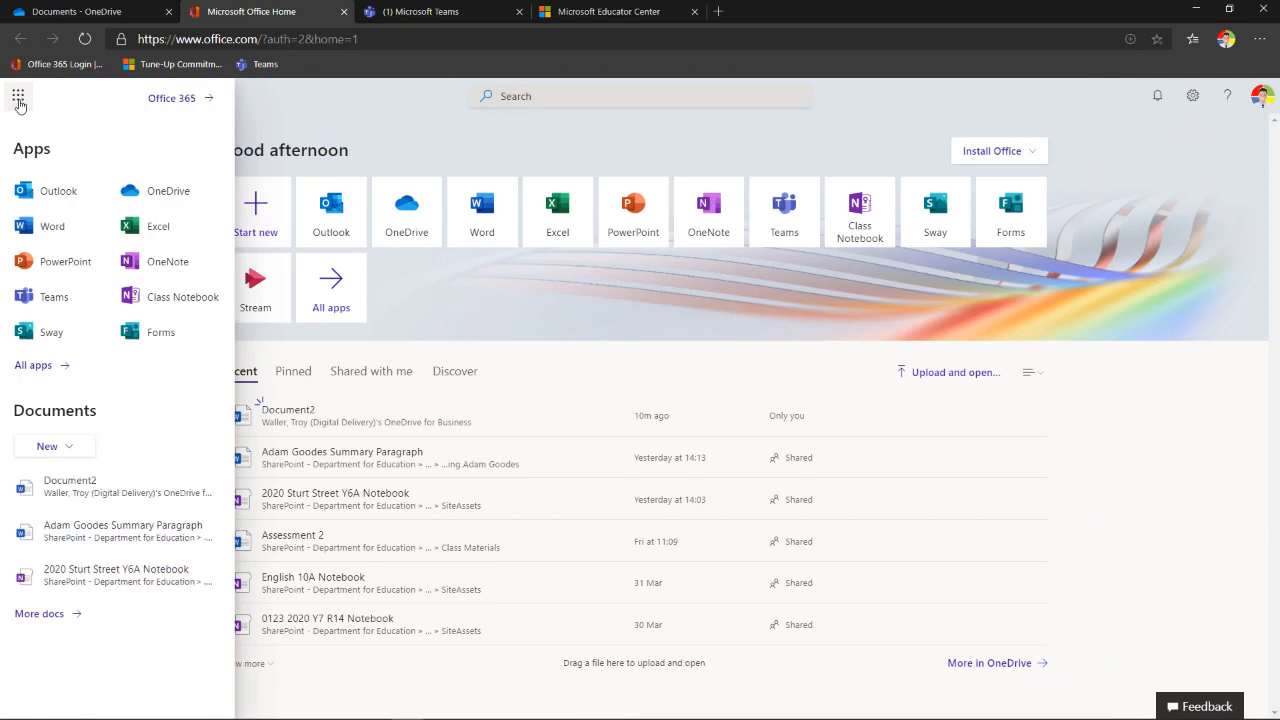
click(64, 369)
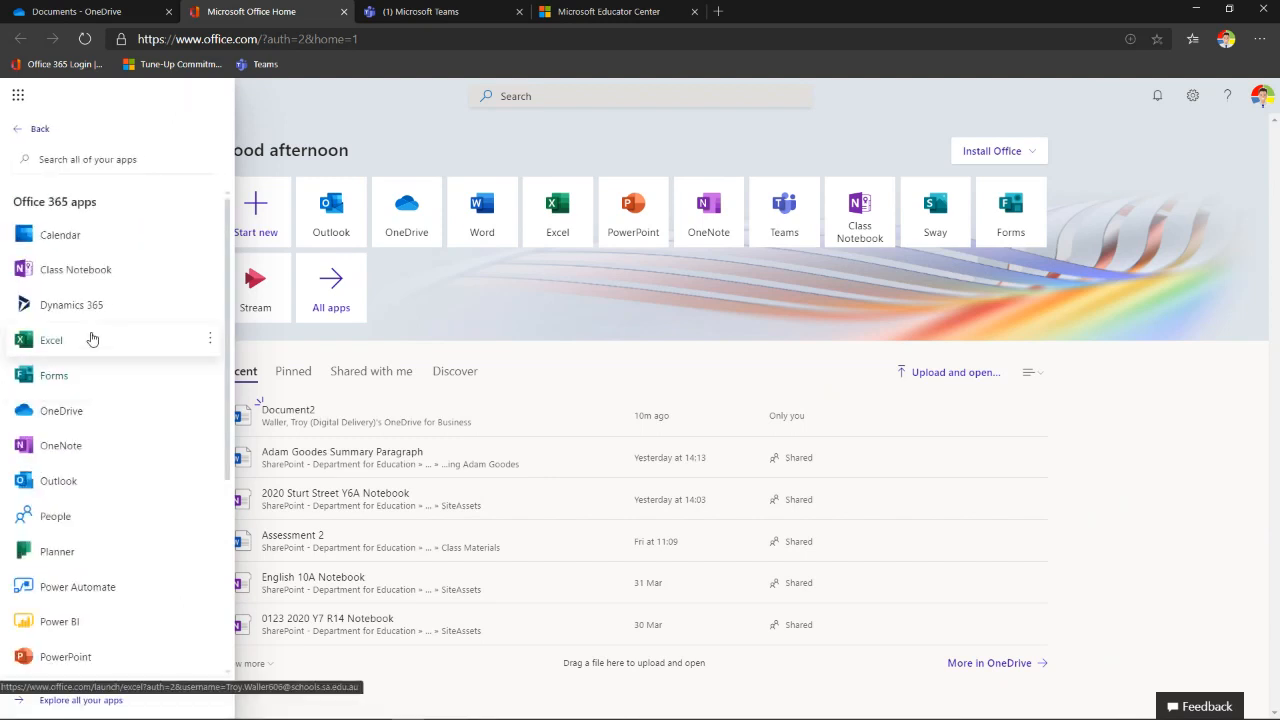
scroll(89, 344, down, 3)
scroll(89, 340, down, 1)
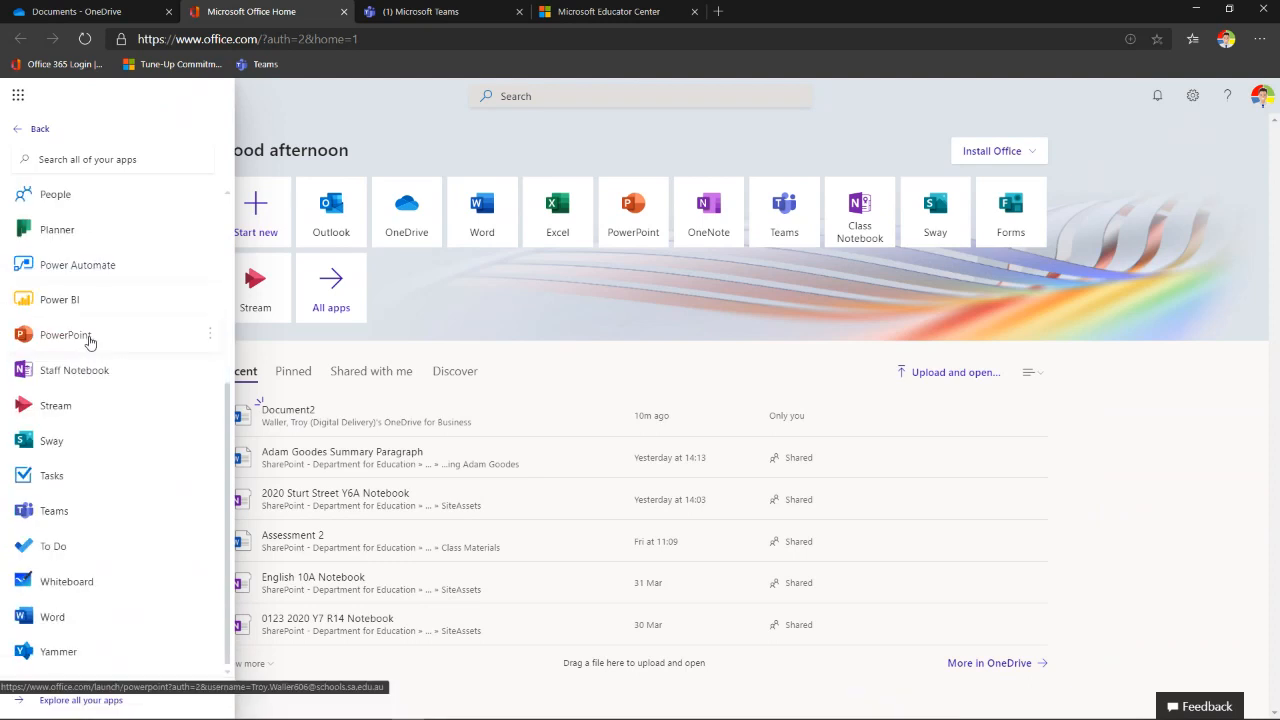
scroll(85, 400, up, 2)
scroll(85, 405, up, 2)
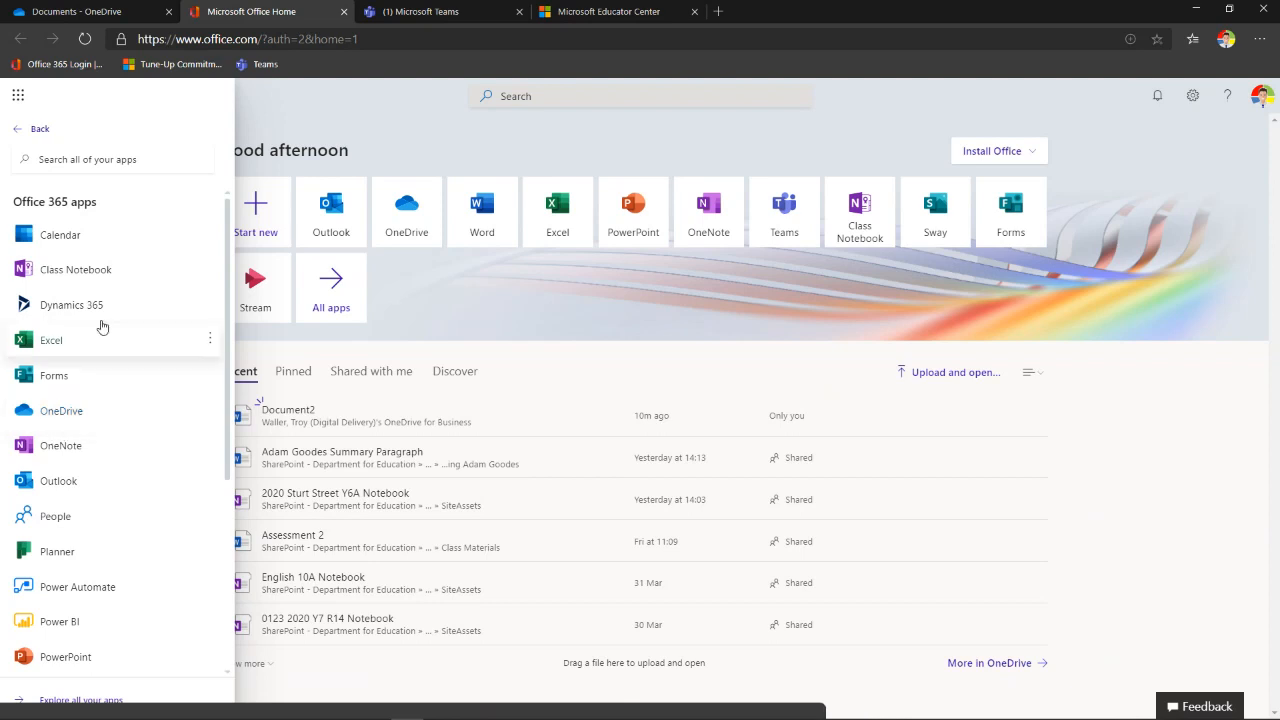
click(430, 155)
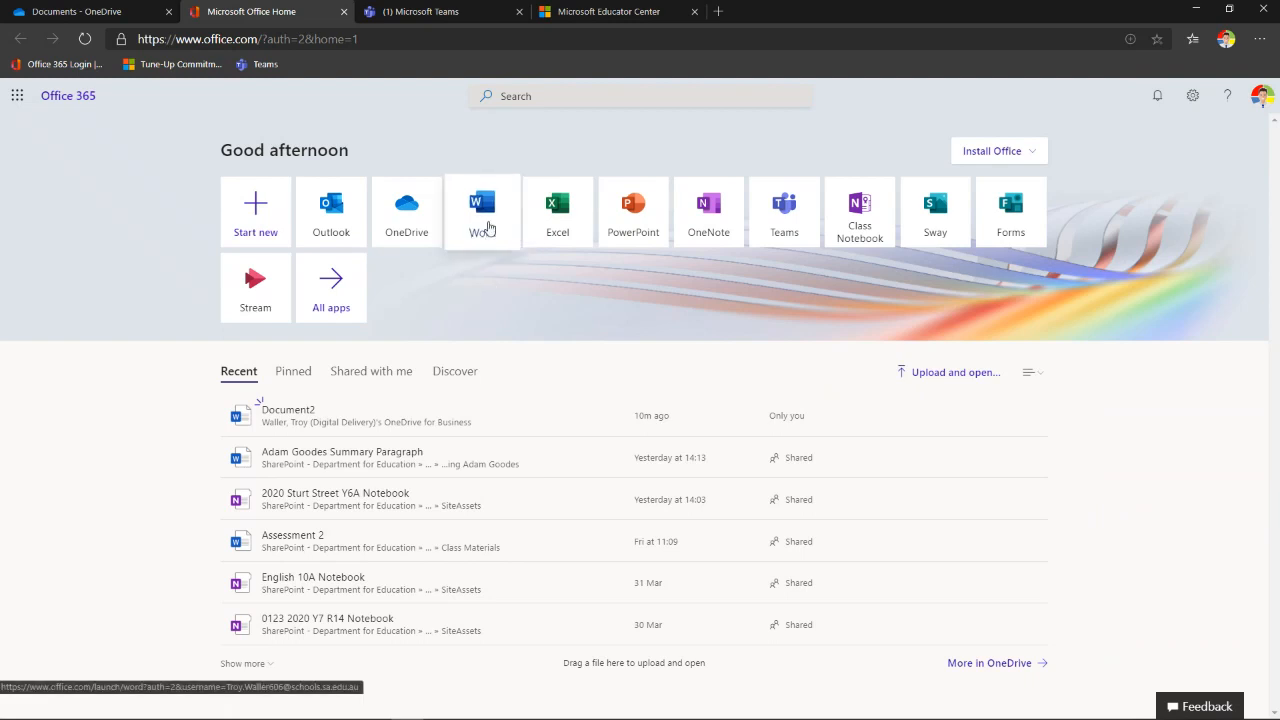
- Create a new blank Word document and rename it 'Webinar 2 DfE'
click(488, 226)
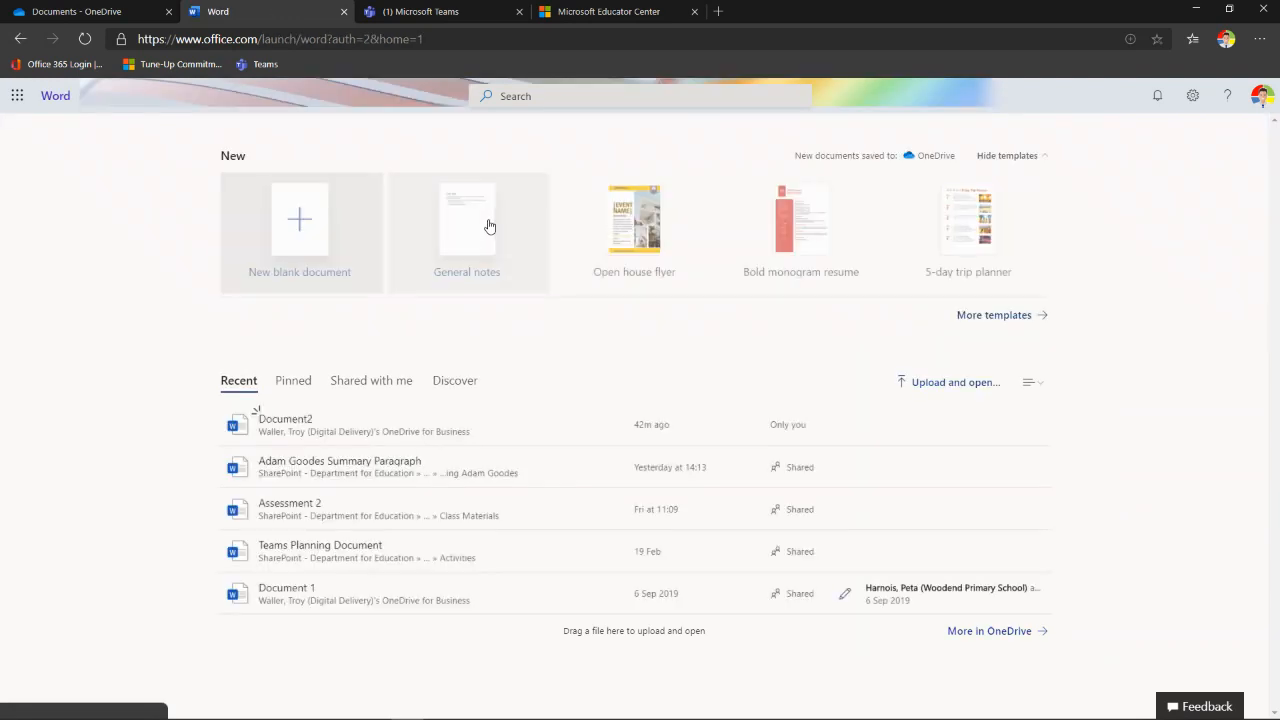
click(308, 238)
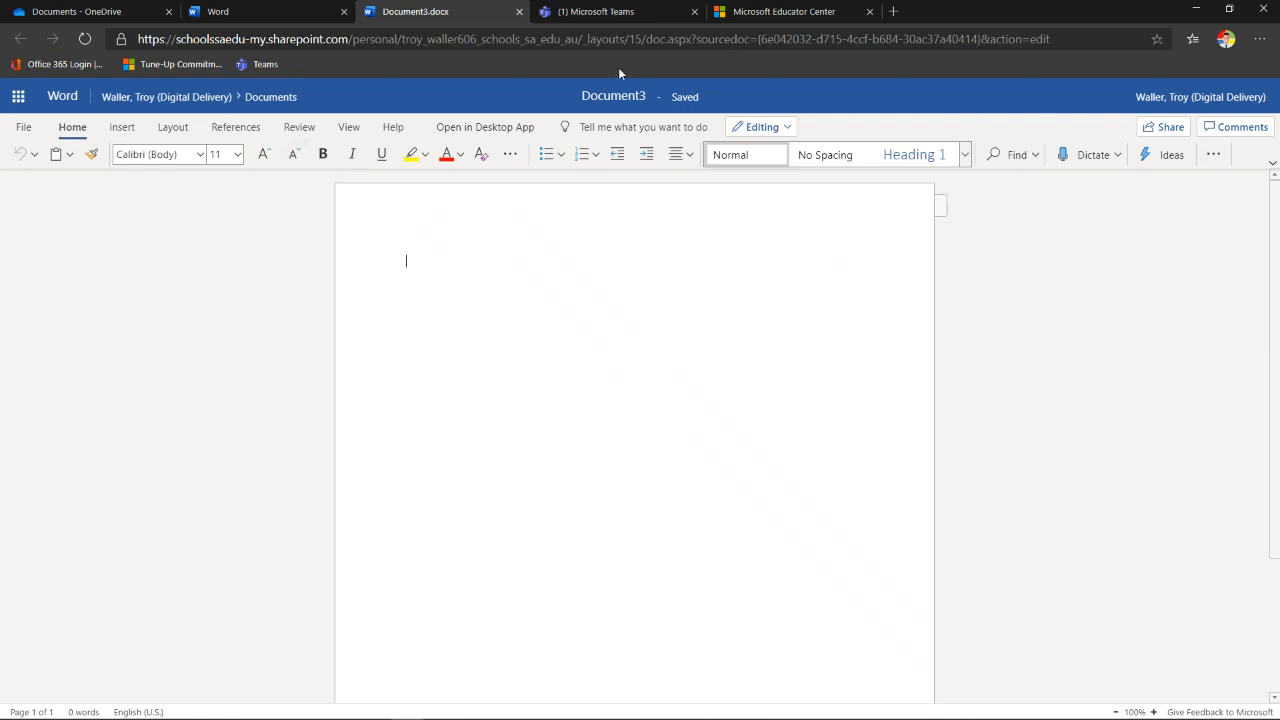
click(611, 96)
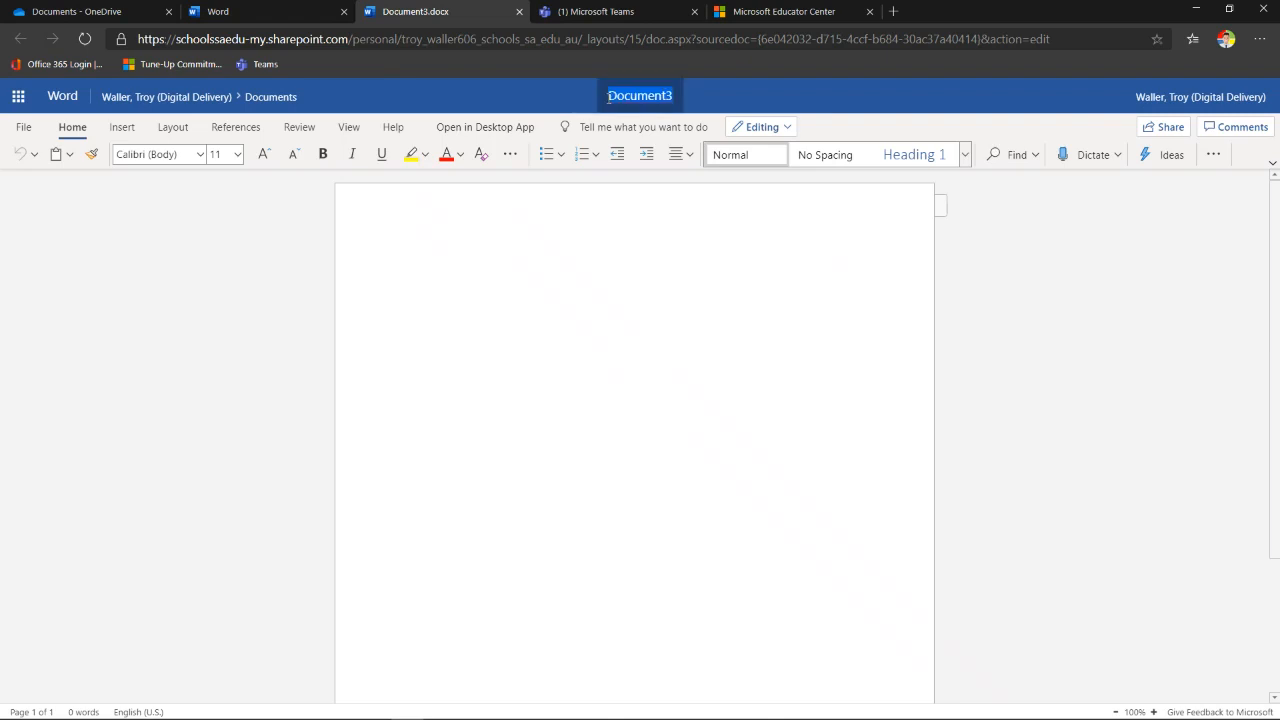
text(Webinar )
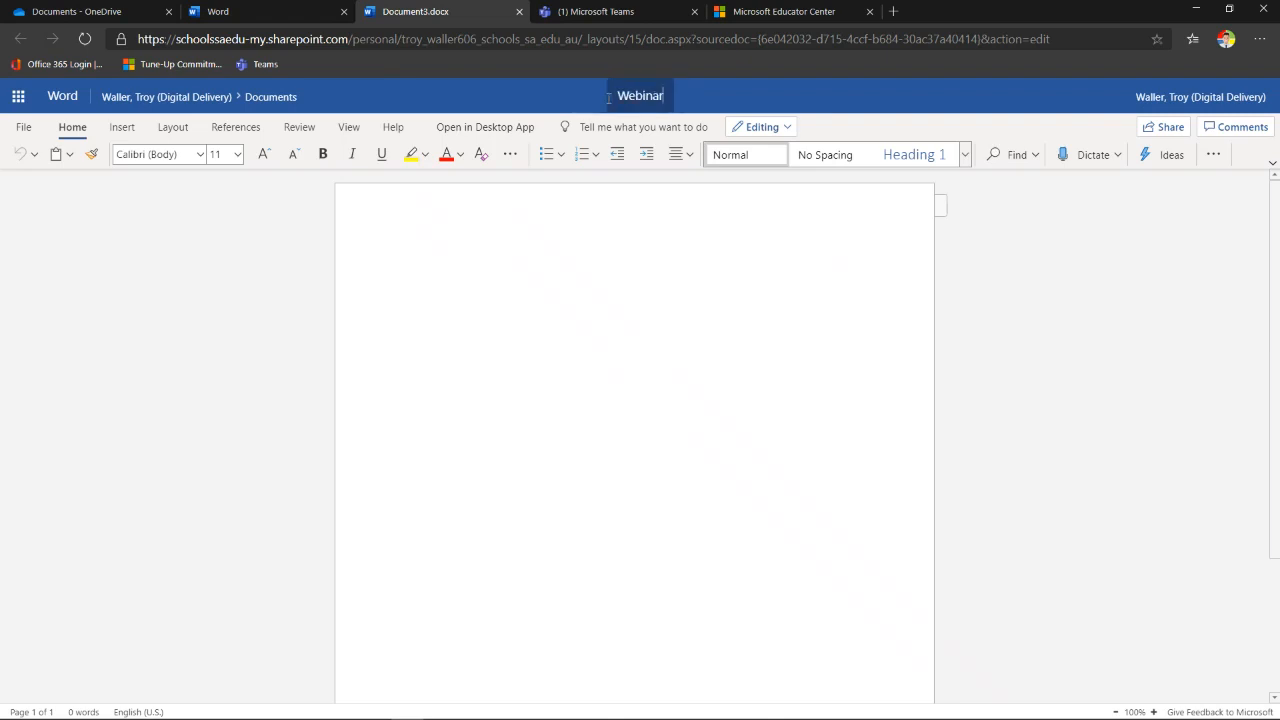
text(2 DfE)
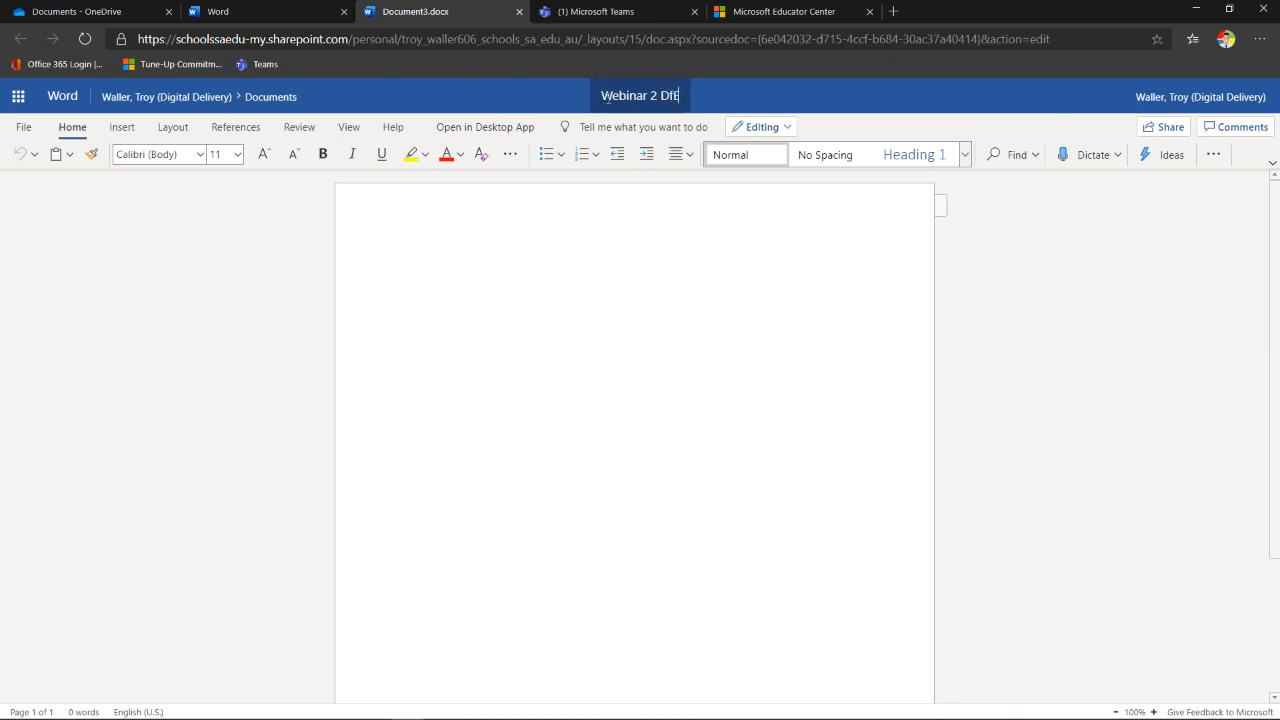
key(Return)
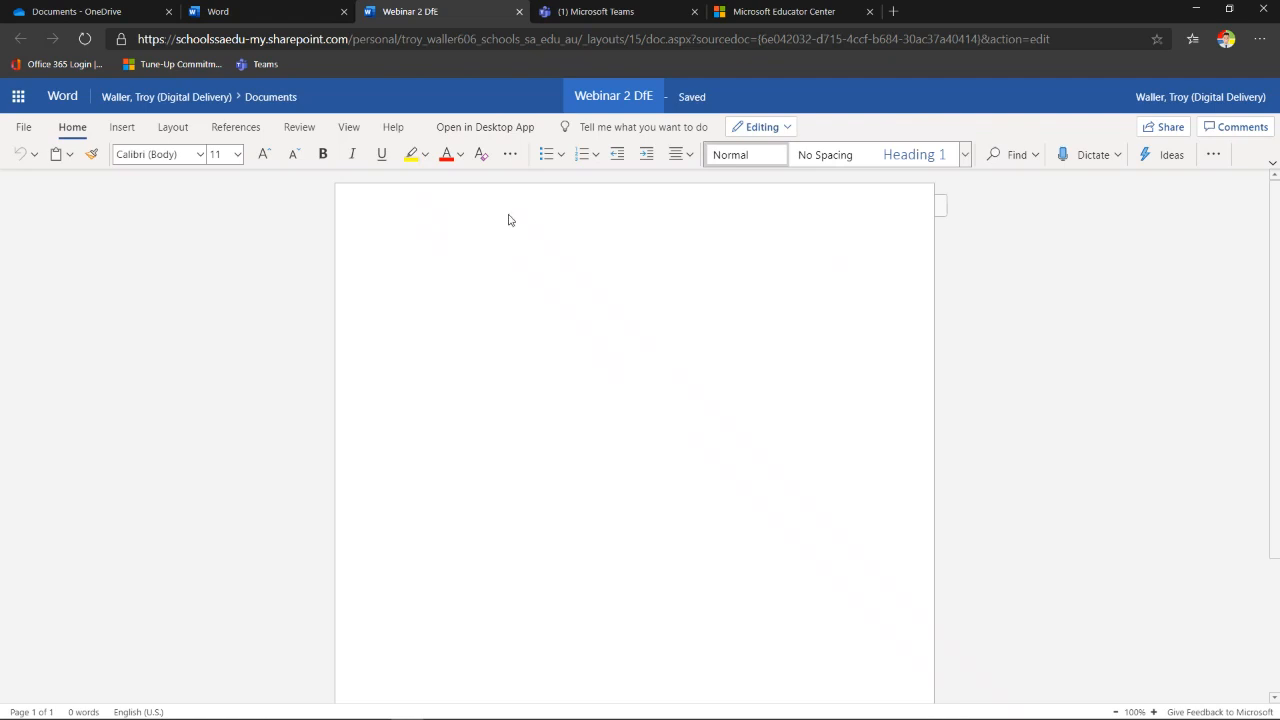
- Insert a 4-column by 3-row table, then bring up the Share dialog
click(122, 128)
click(135, 156)
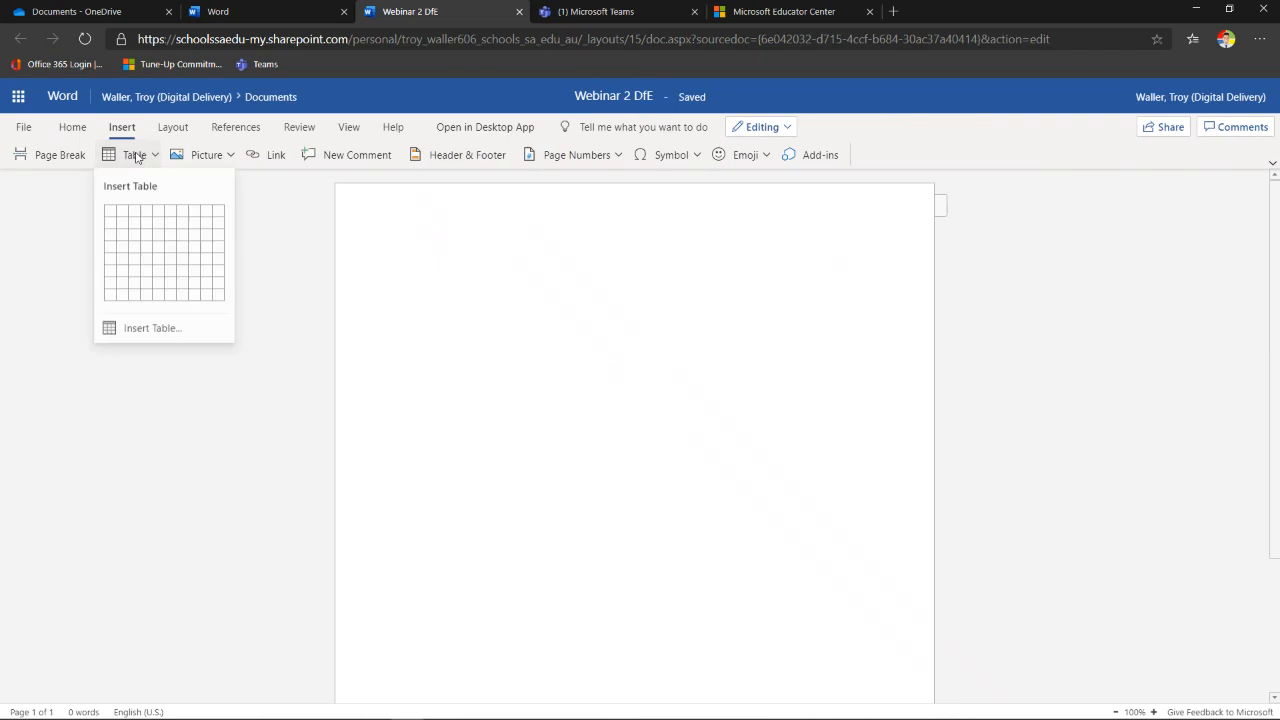
click(149, 248)
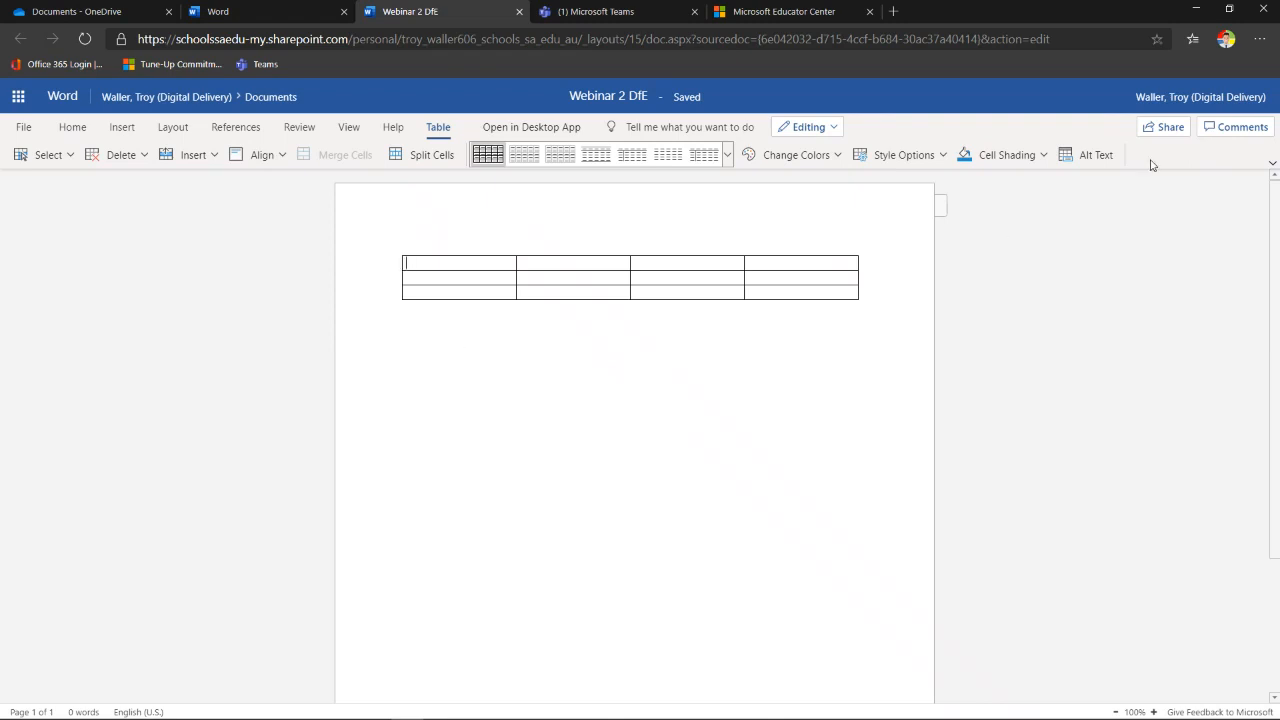
click(1165, 127)
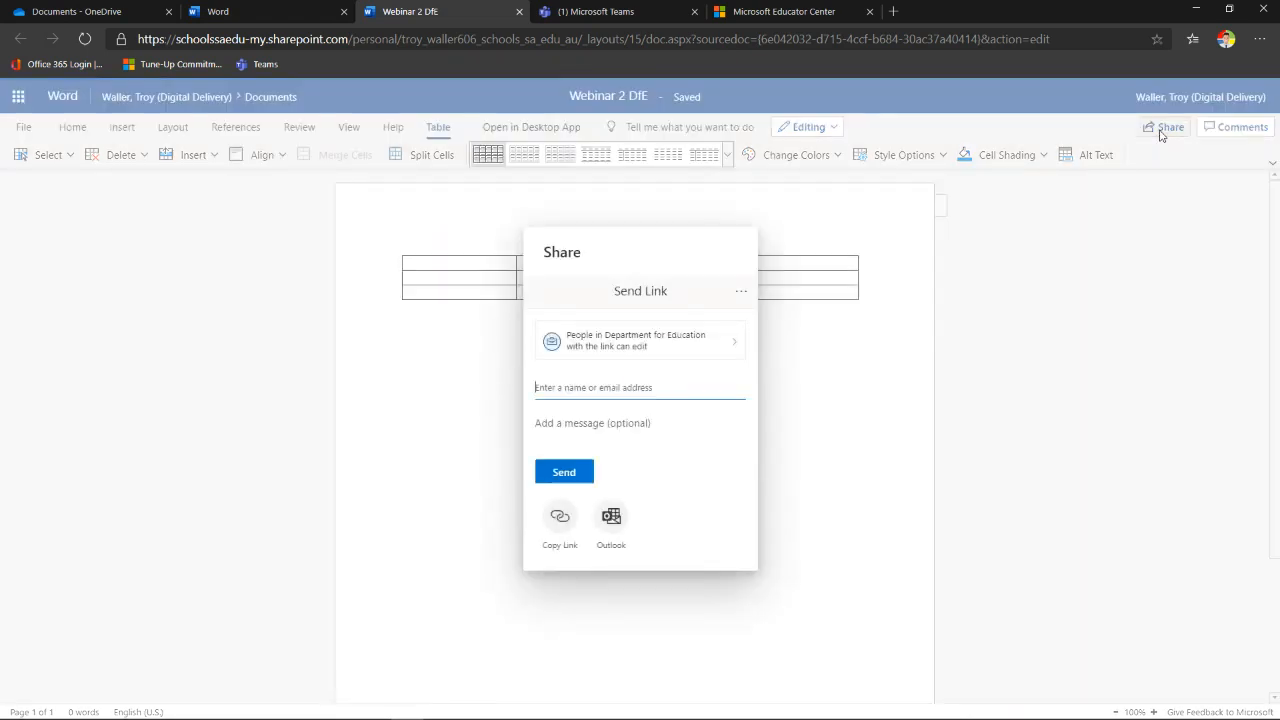
- Confirm the edit-link settings and add a colleague as recipient by their school e-mail address
click(677, 346)
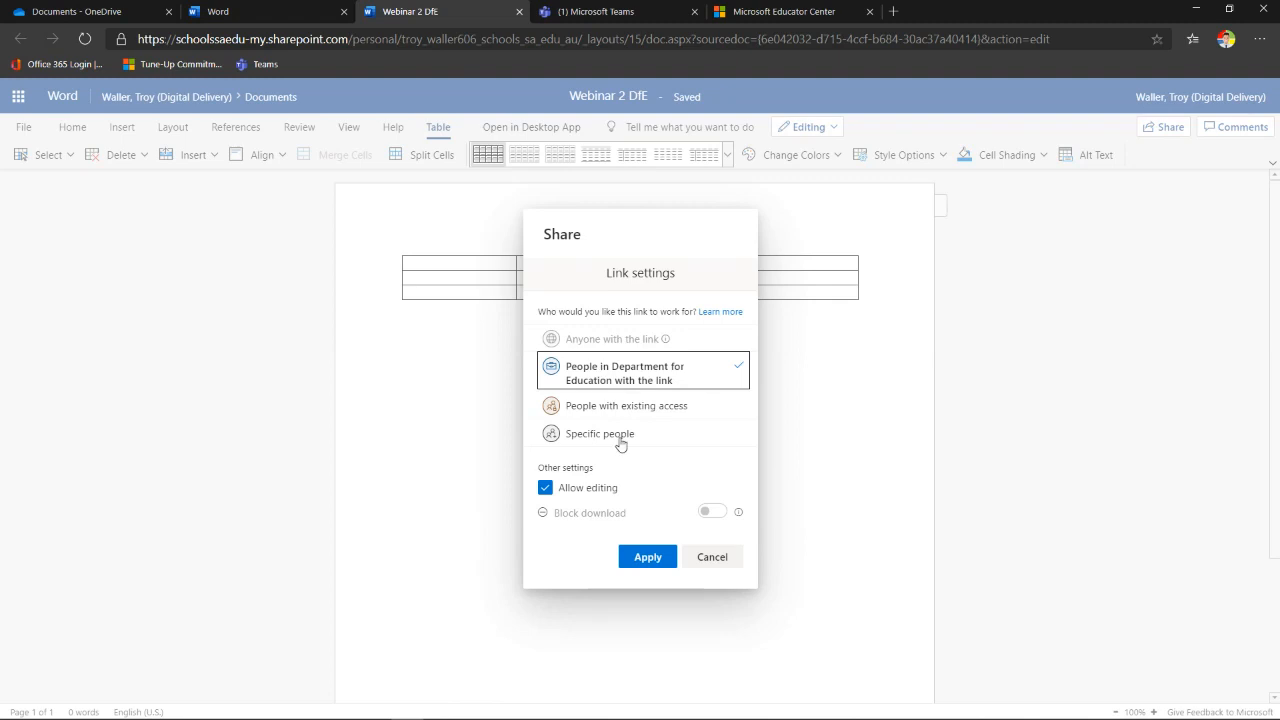
click(642, 562)
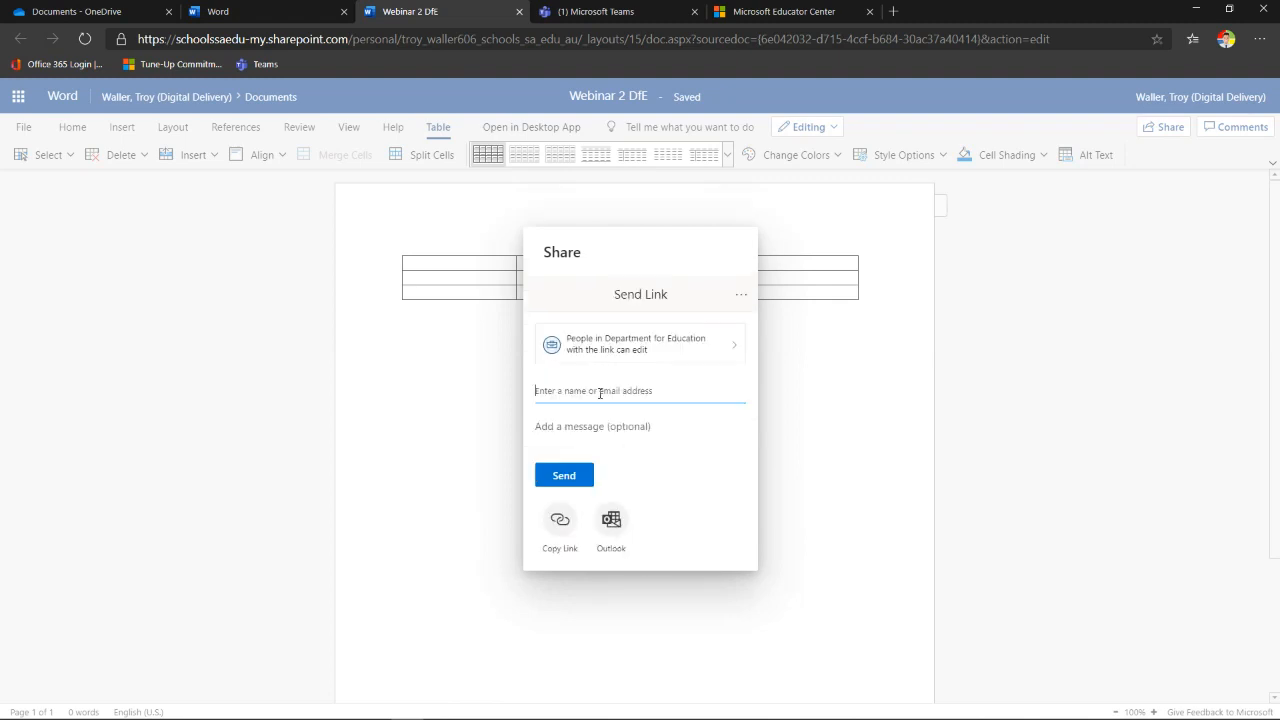
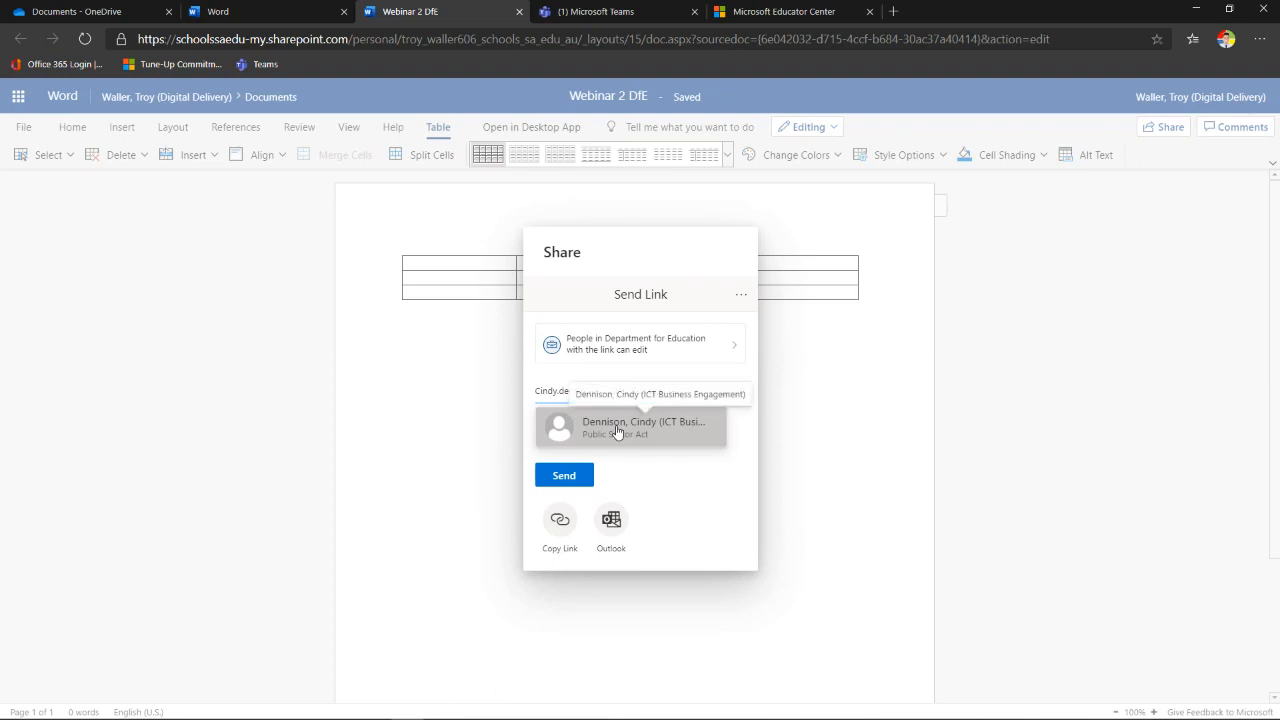
click(617, 431)
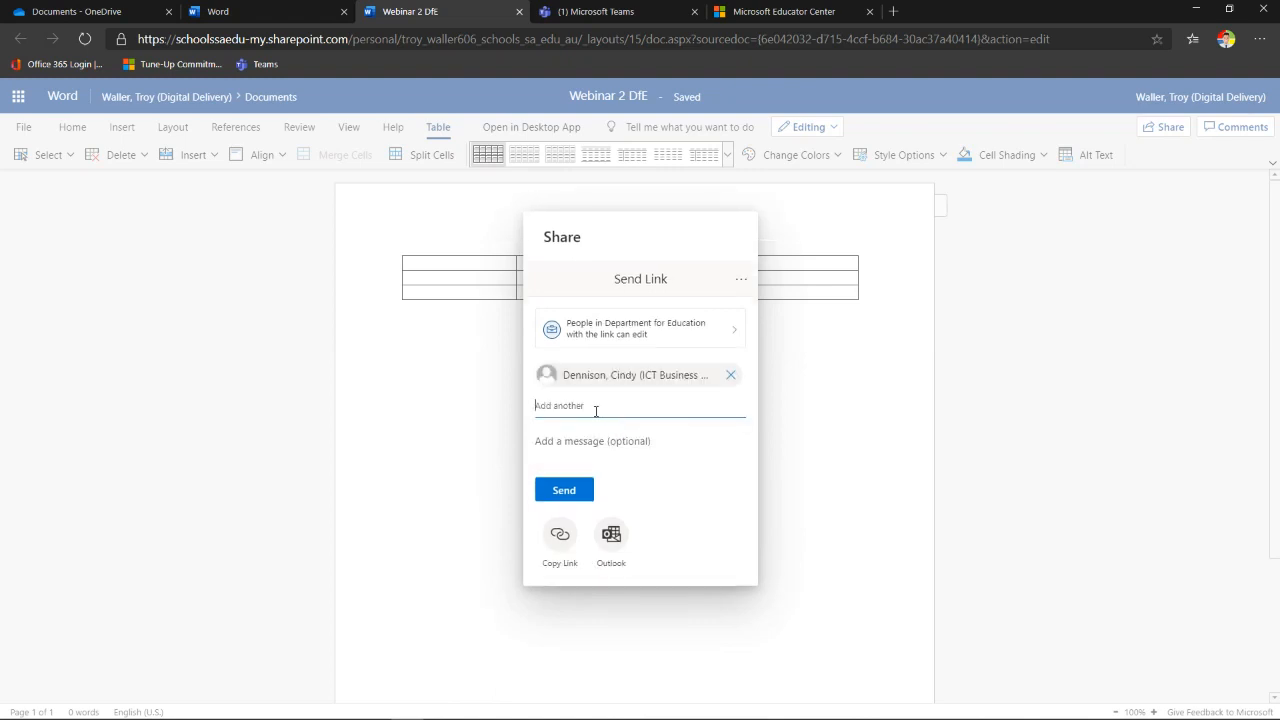
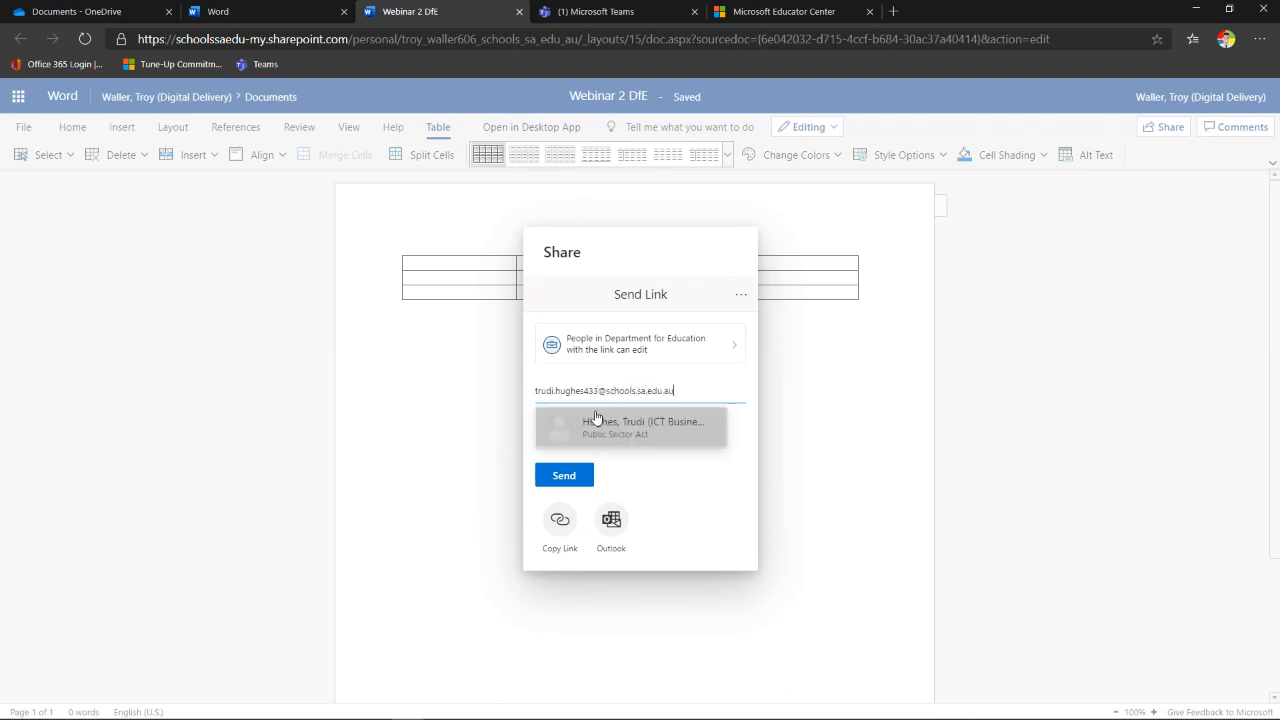
- Replace the recipient with another colleague's school e-mail address and send the edit link
click(596, 416)
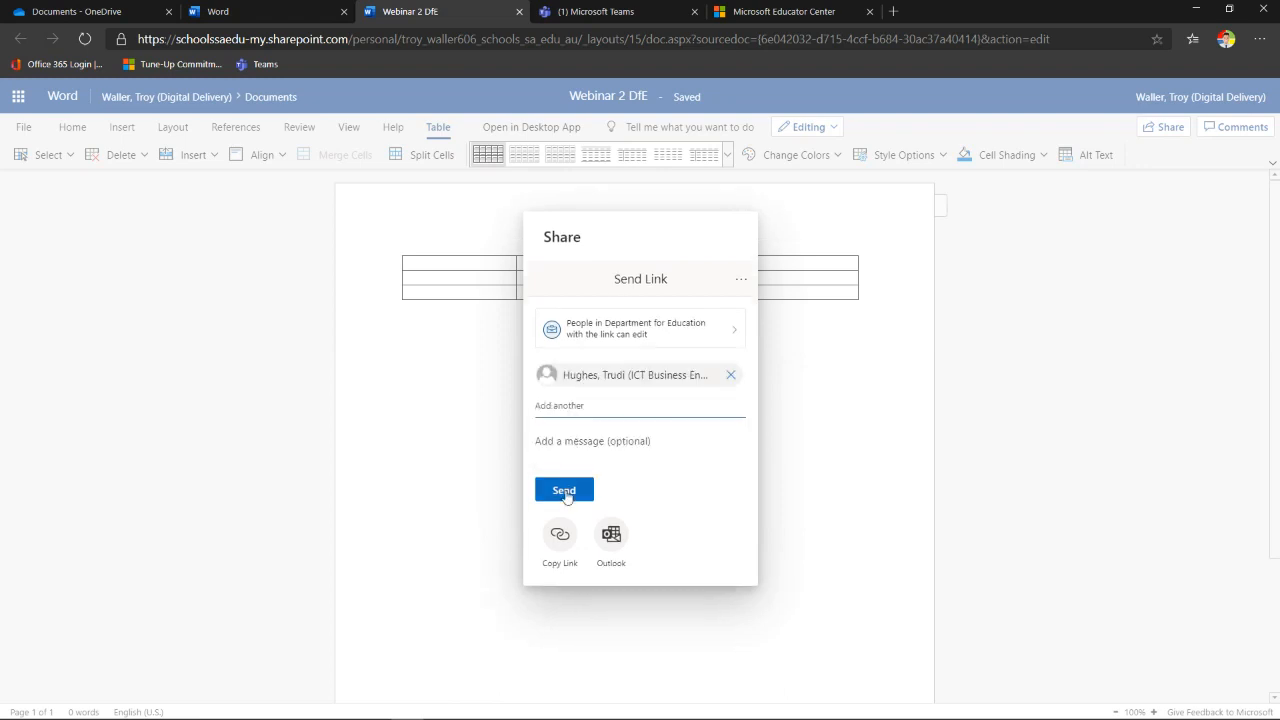
click(564, 490)
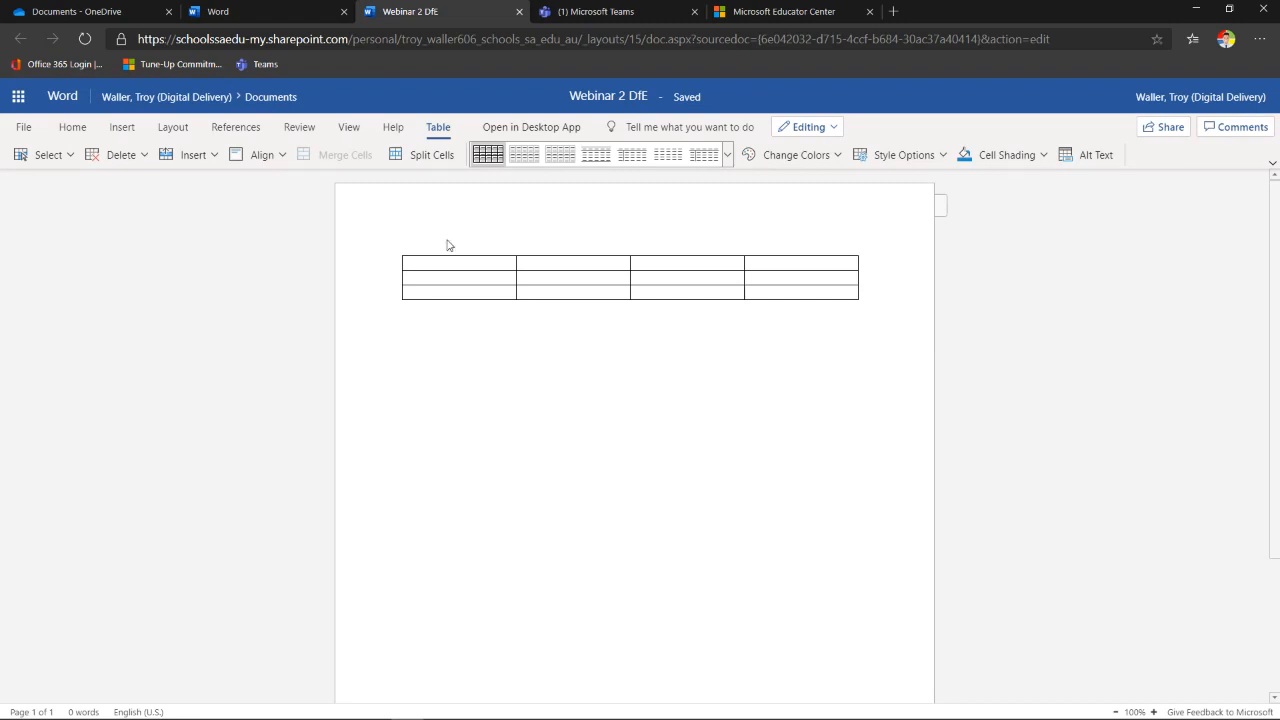
- Enter three colleagues' first names across the table's top row
text(Tr)
text(udi)
text(Cindy)
click(682, 264)
text(Troy)
- List Pizza and Nachos on separate lines in the cell beneath the third name
click(411, 279)
text(Pizza)
key(Return)
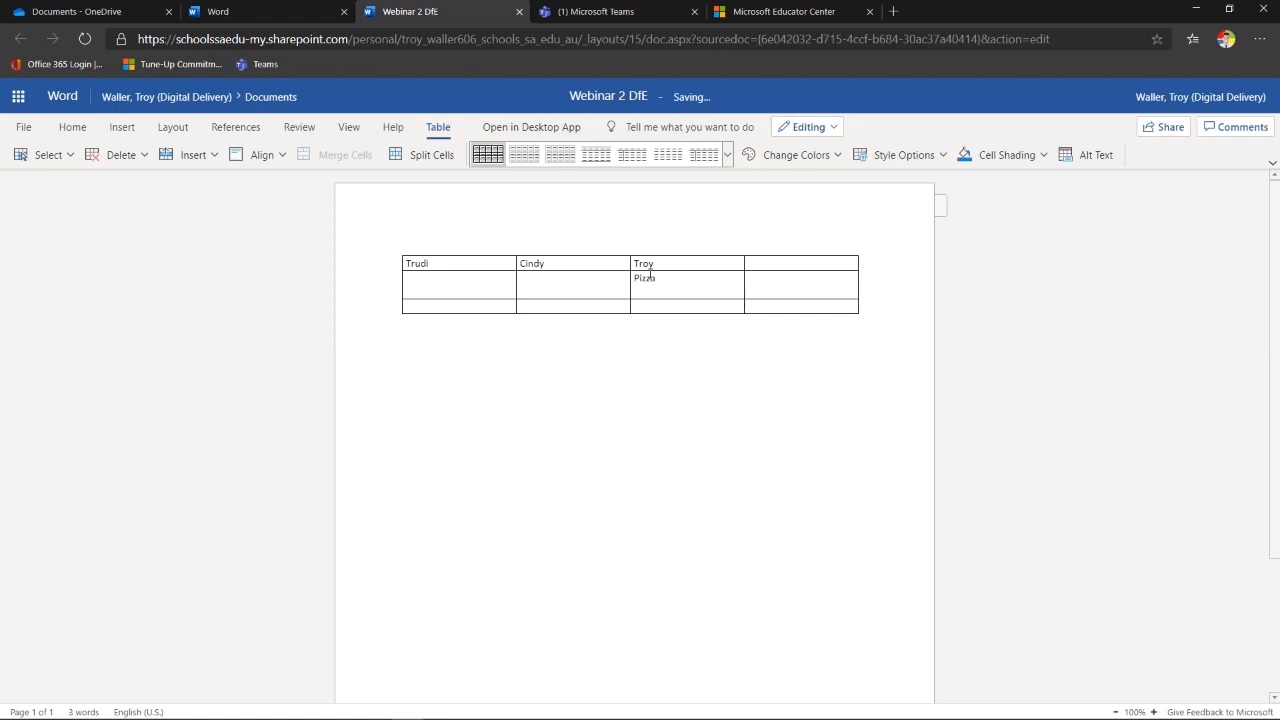
text(Nachos)
key(Return)
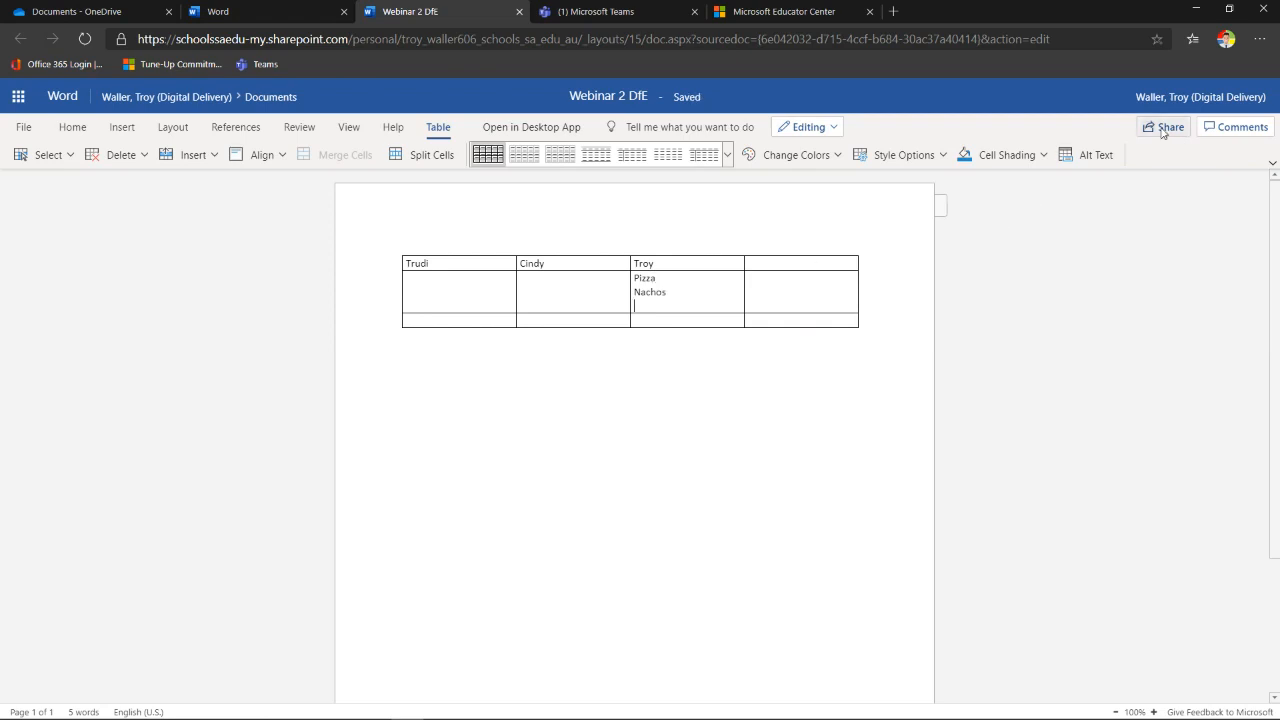
click(1163, 129)
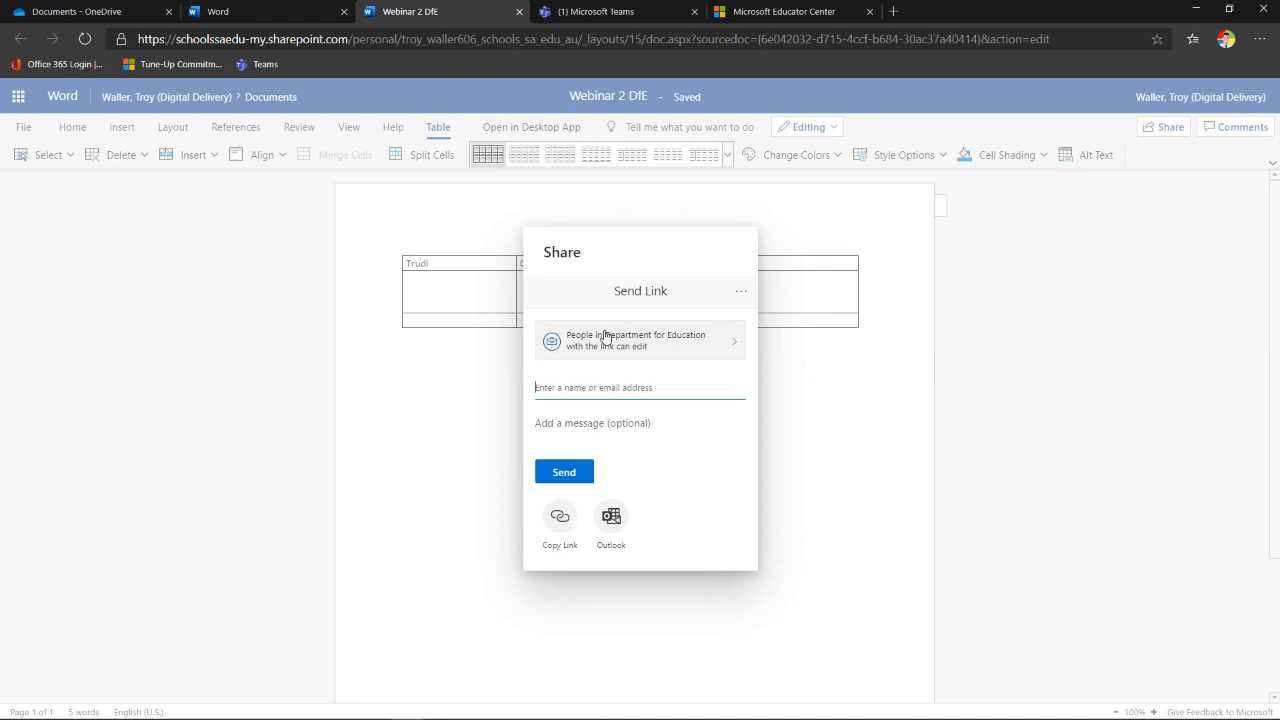
click(479, 416)
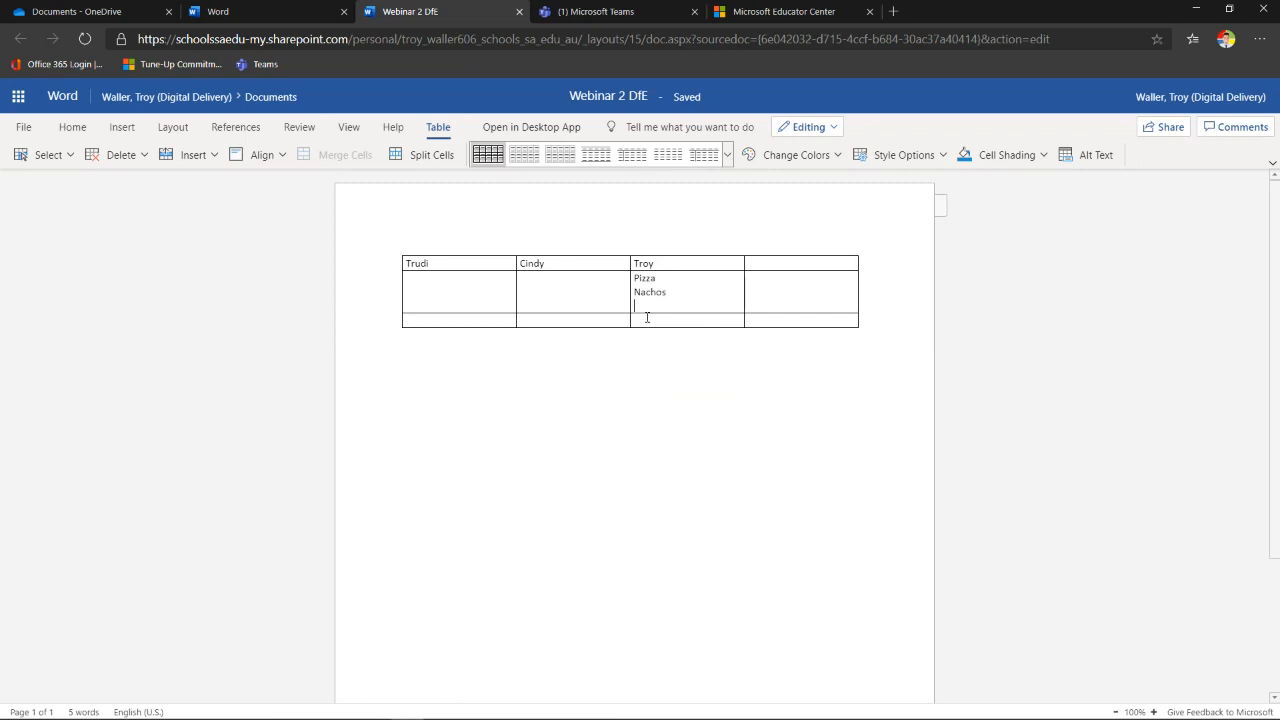
- Type Asia into the bottom cell of the third column, ending with a new line
click(647, 318)
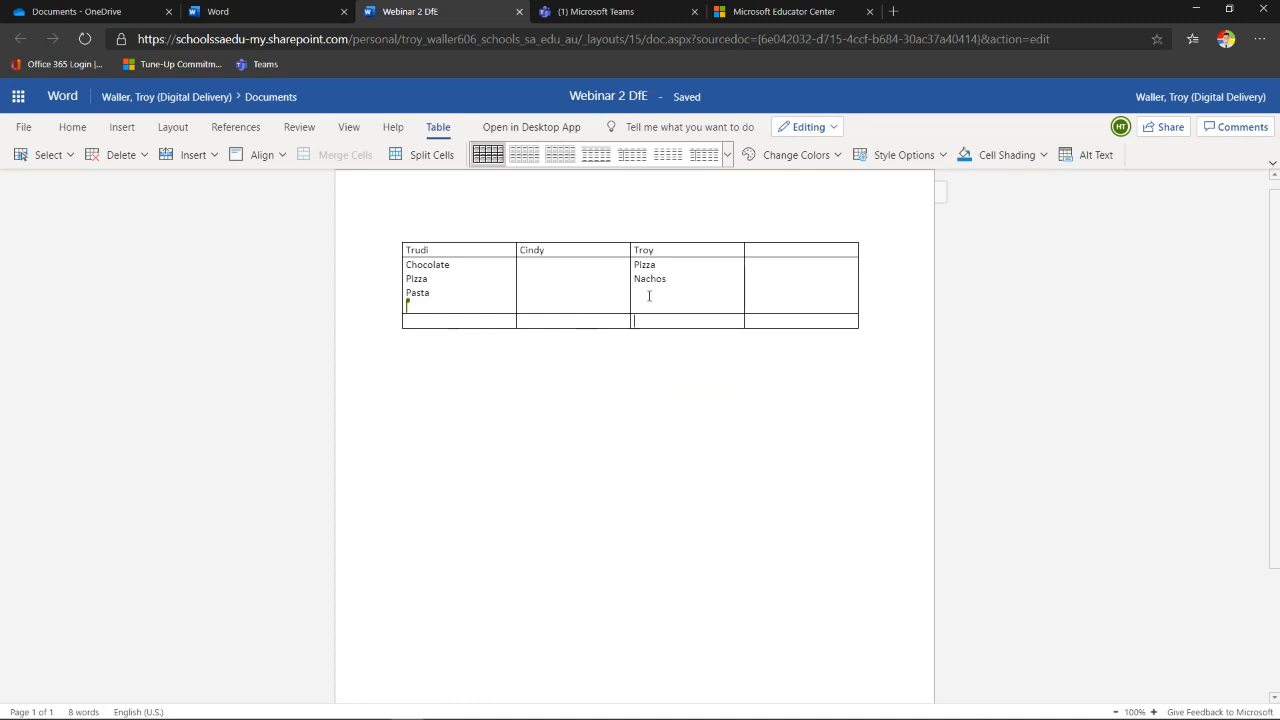
text(Asia)
key(Return)
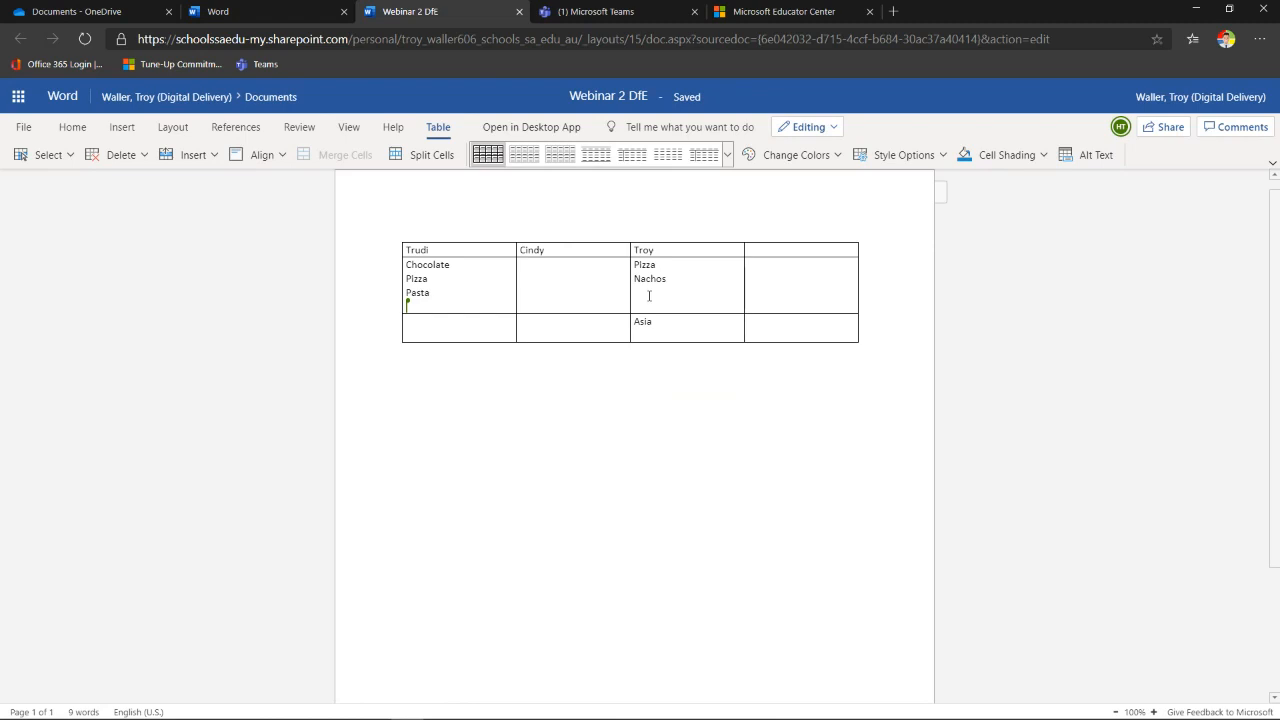